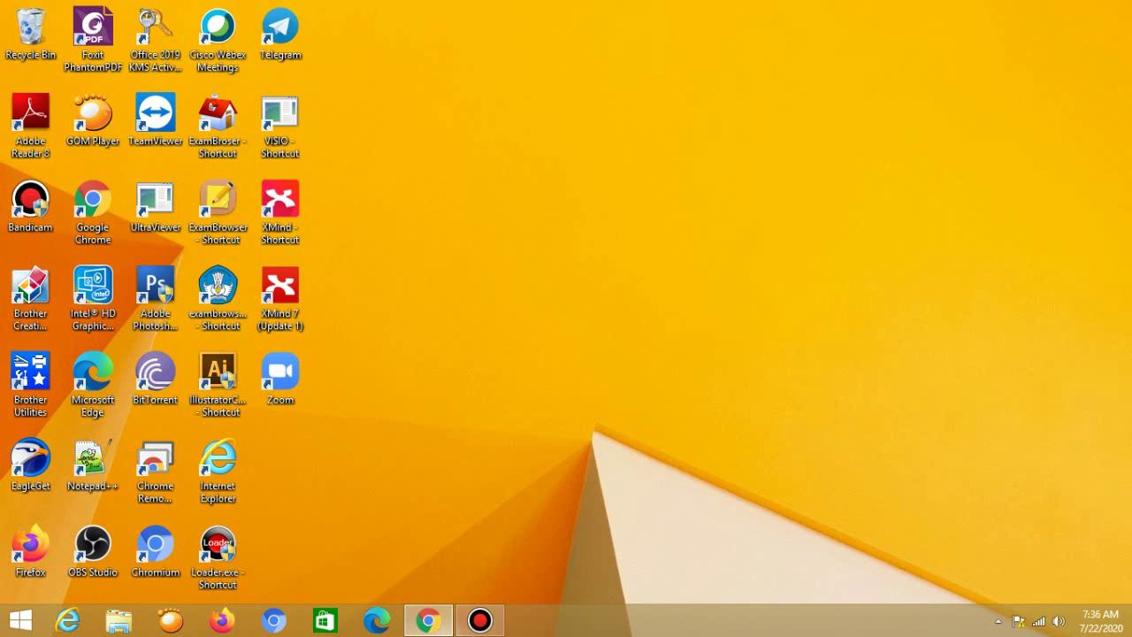
Step: Switch to Chrome, search Google for "classroom" and open the Google Classroom sign-in result
left_click(428, 620)
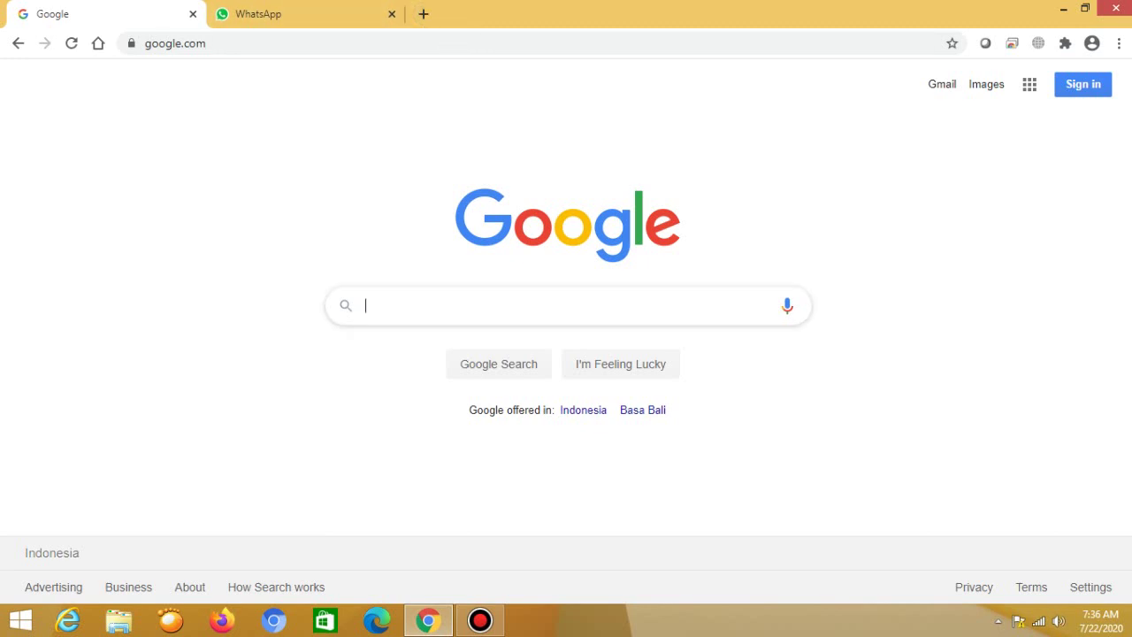
type("class")
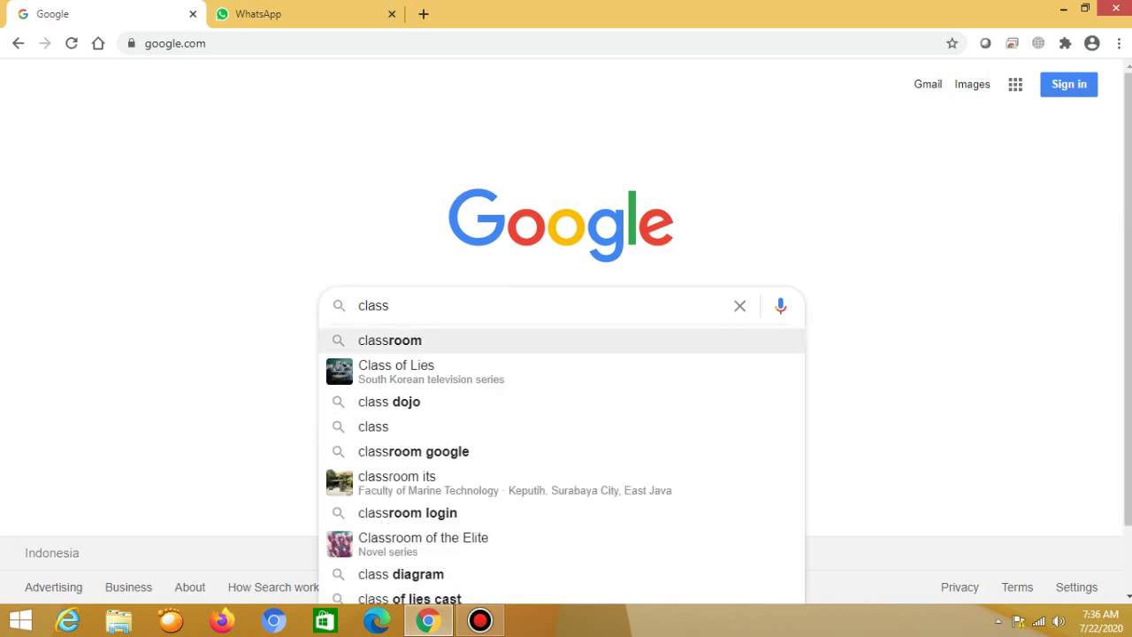
left_click(390, 340)
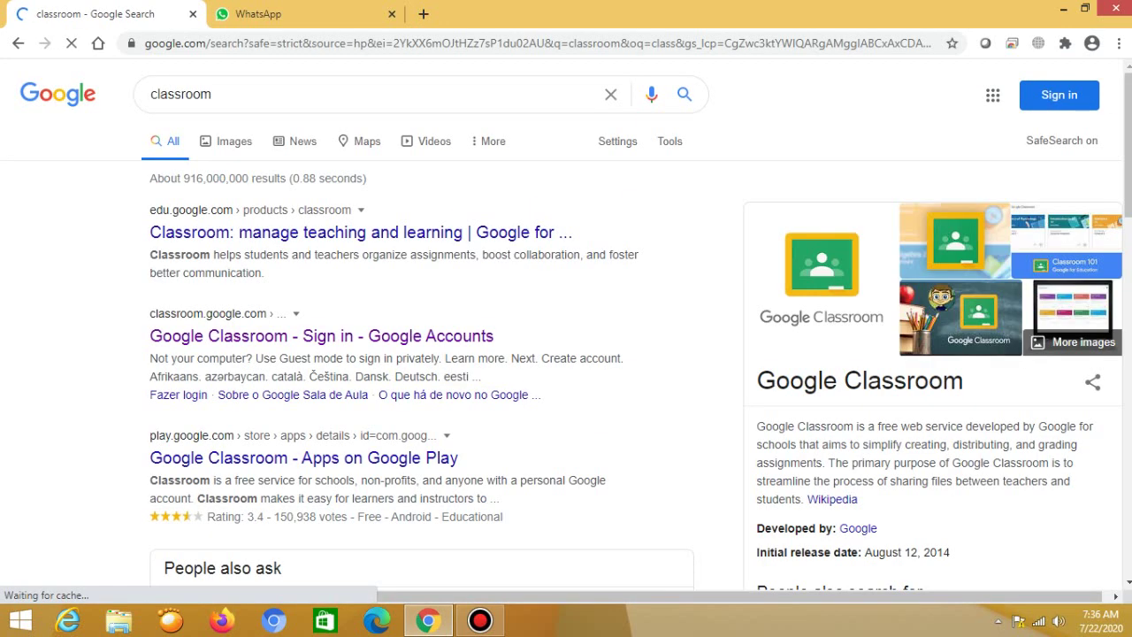
left_click(390, 336)
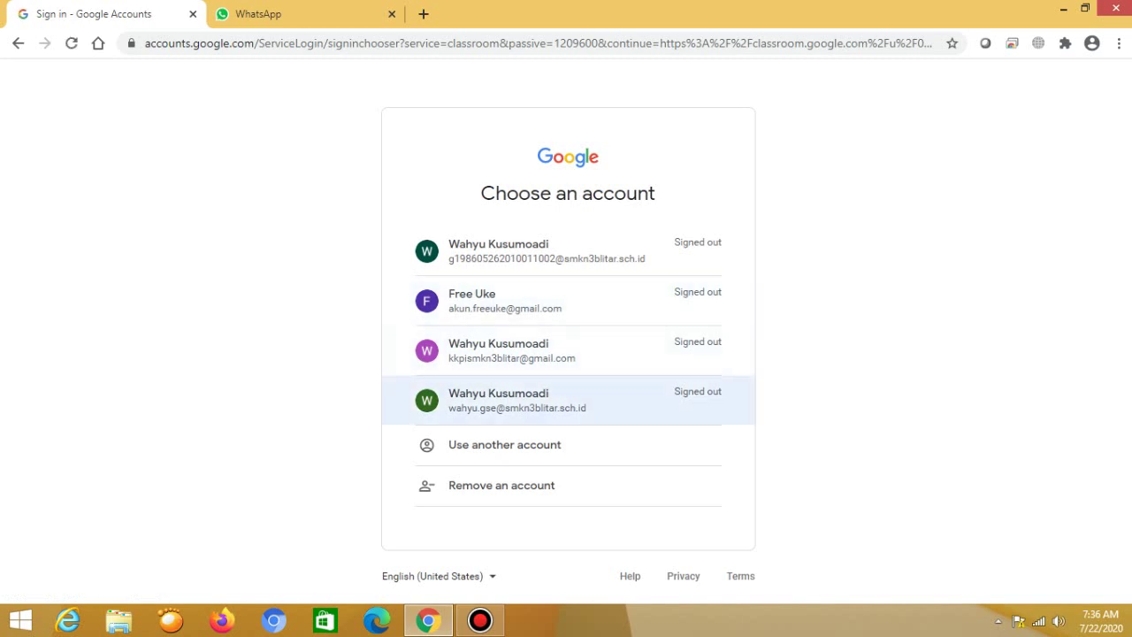
Step: Sign in to Google Classroom with the teacher's signed-out school account whose address begins with "g", entering the account password
left_click(548, 251)
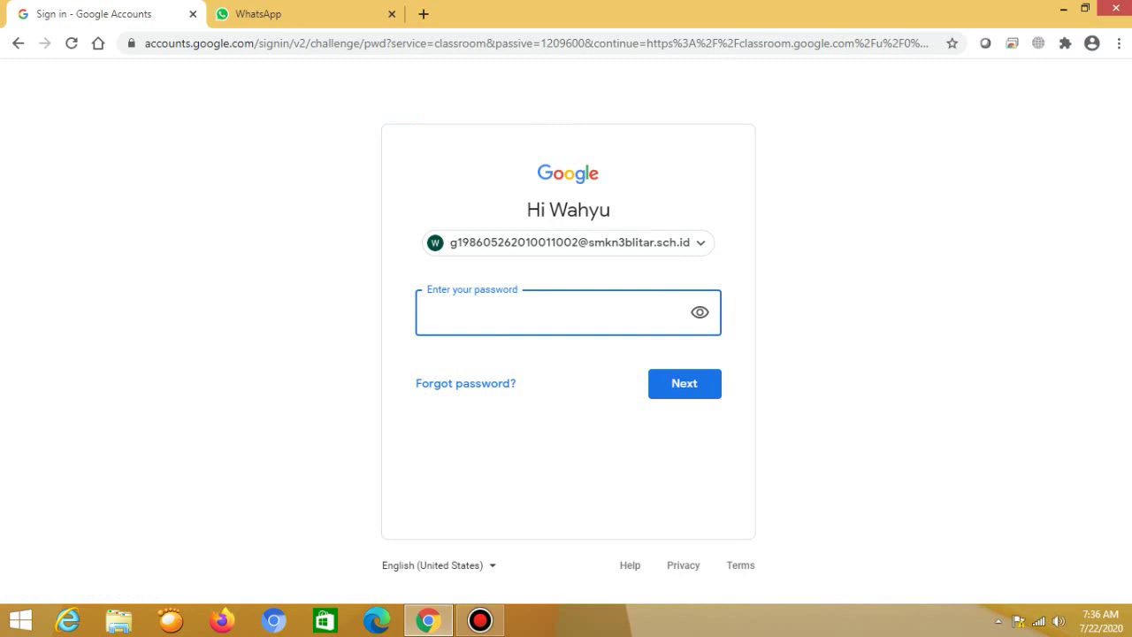
type("•••••••••")
key("Return")
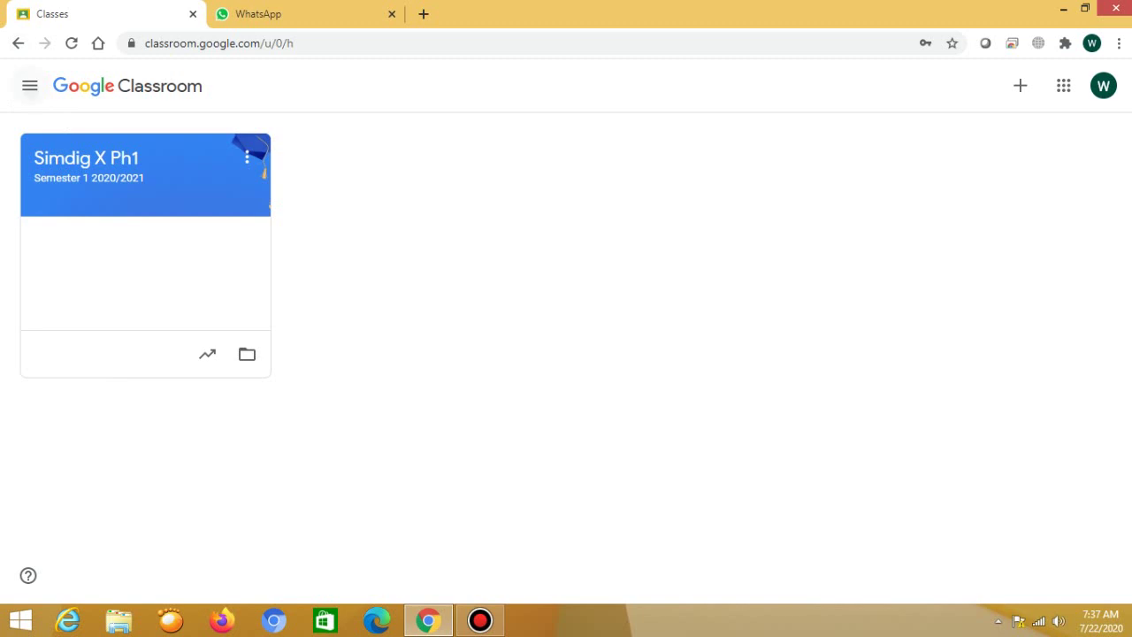
Step: From the Classroom settings, manage the Google Account and open its Language preference under Data & personalization
left_click(29, 85)
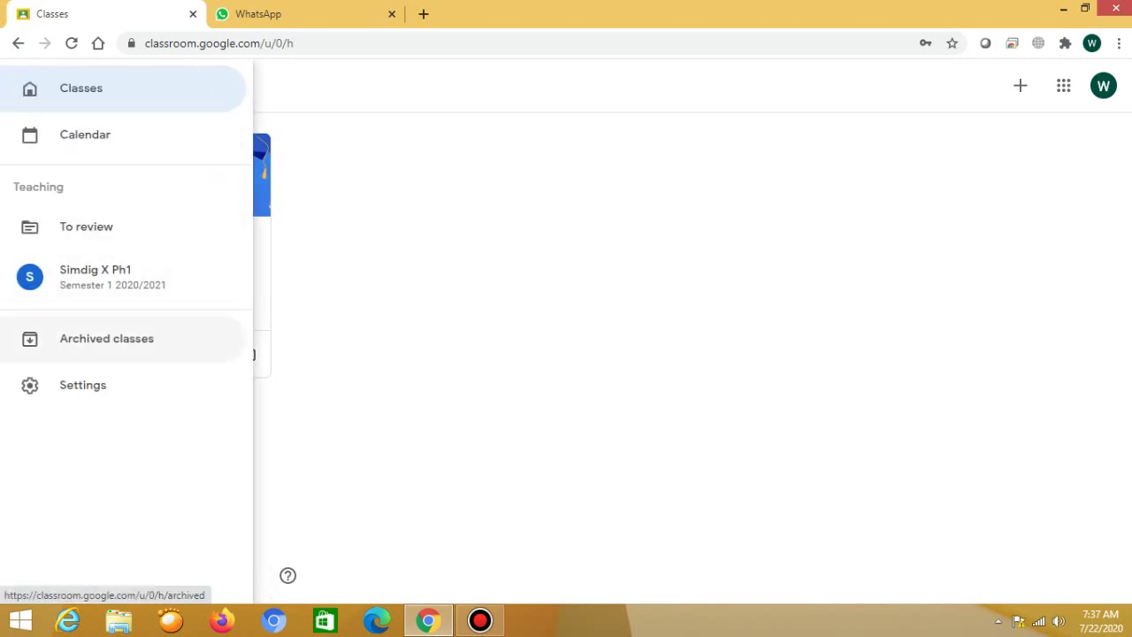
left_click(83, 385)
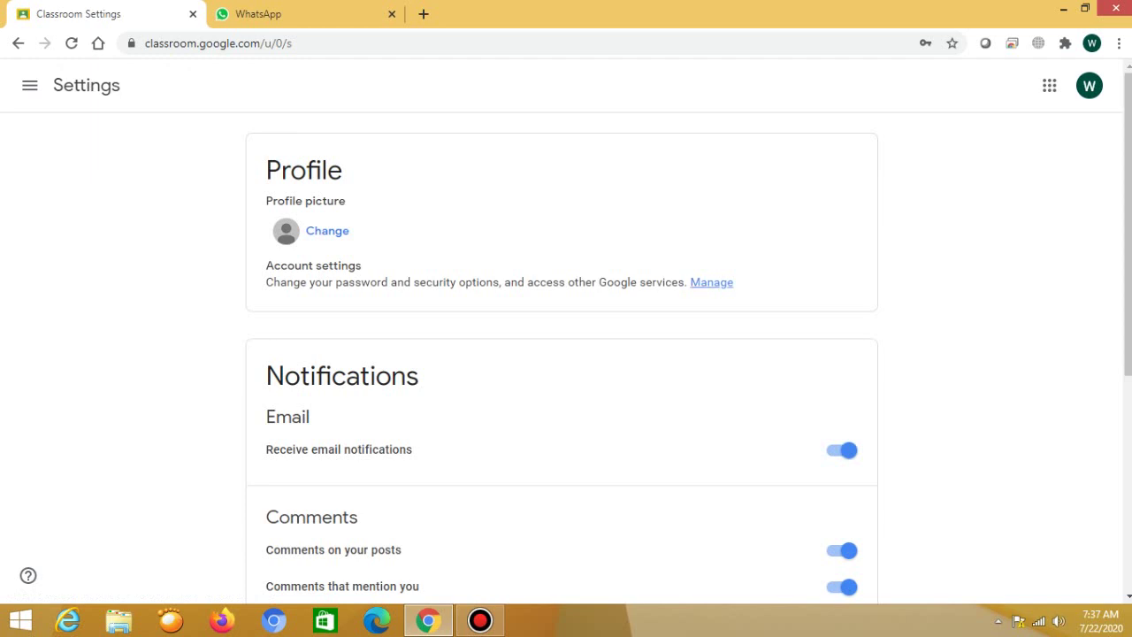
left_click(711, 282)
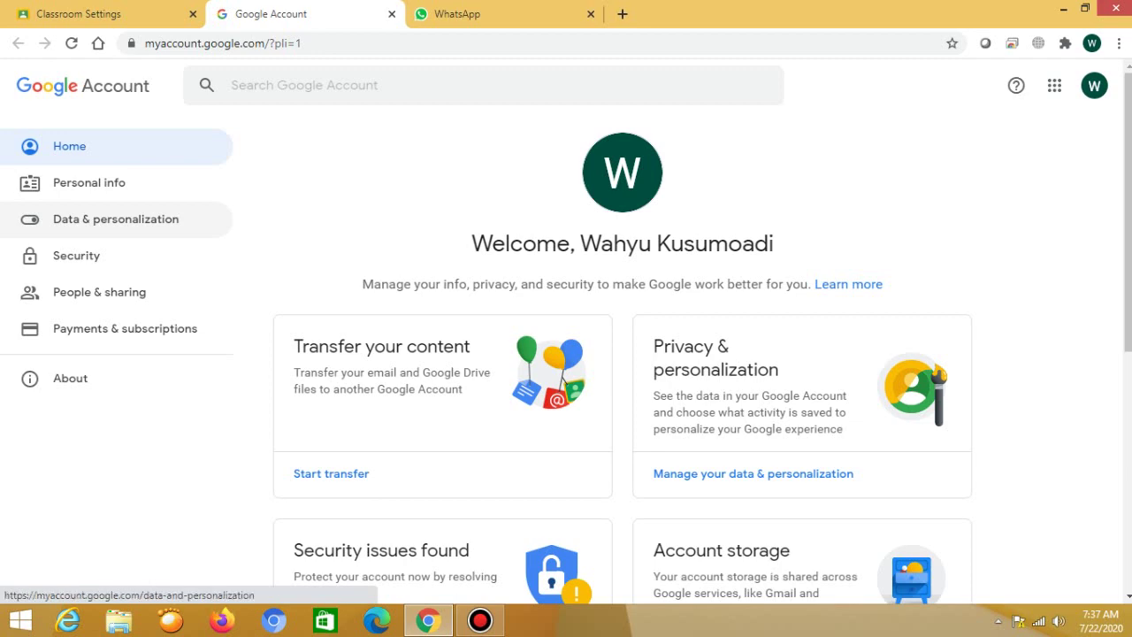
left_click(115, 218)
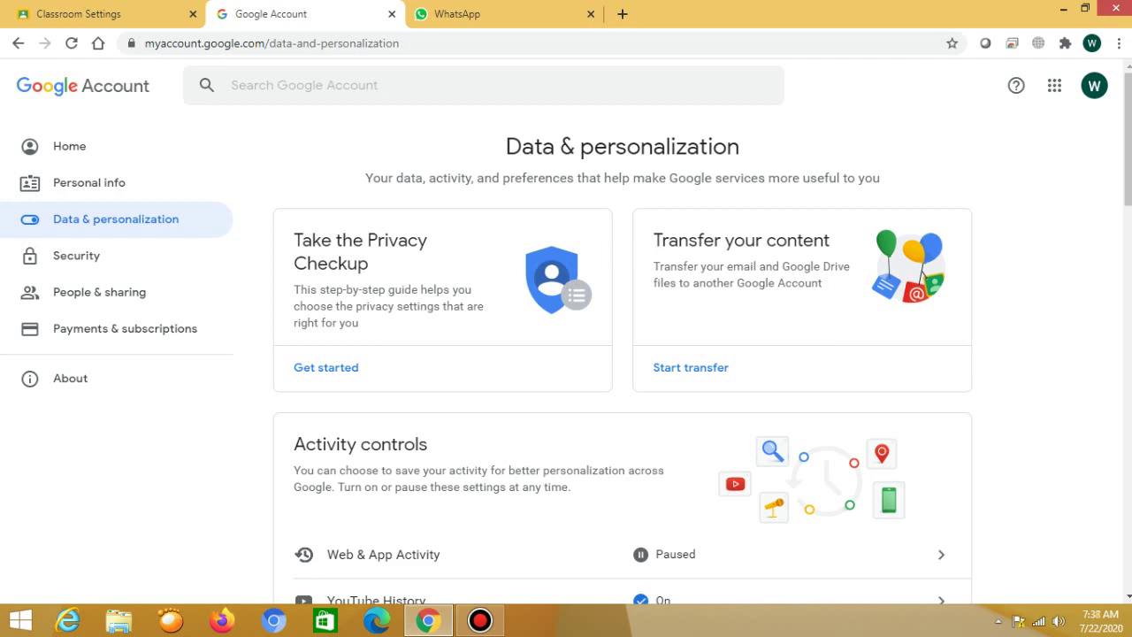
scroll(622, 353, "down", 6)
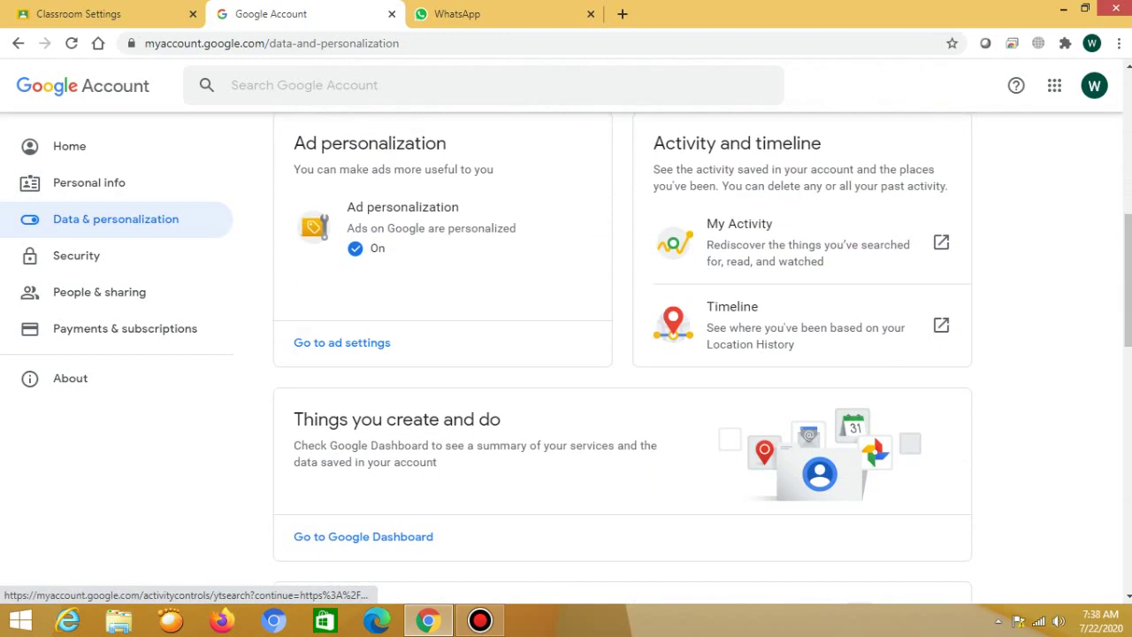
scroll(623, 354, "down", 7)
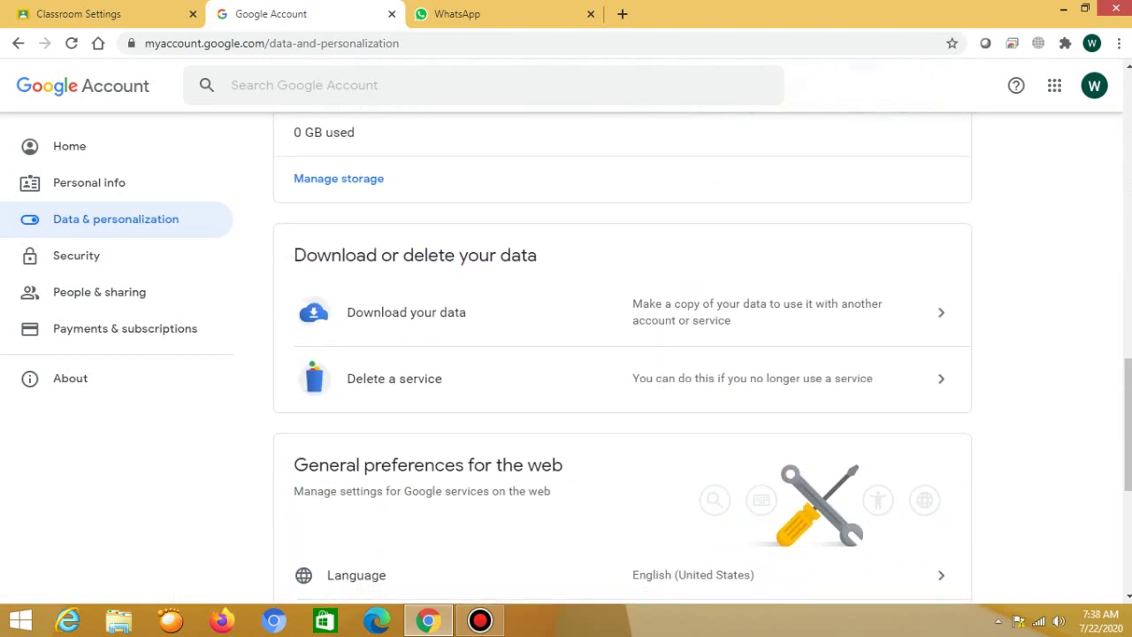
scroll(622, 354, "down", 3)
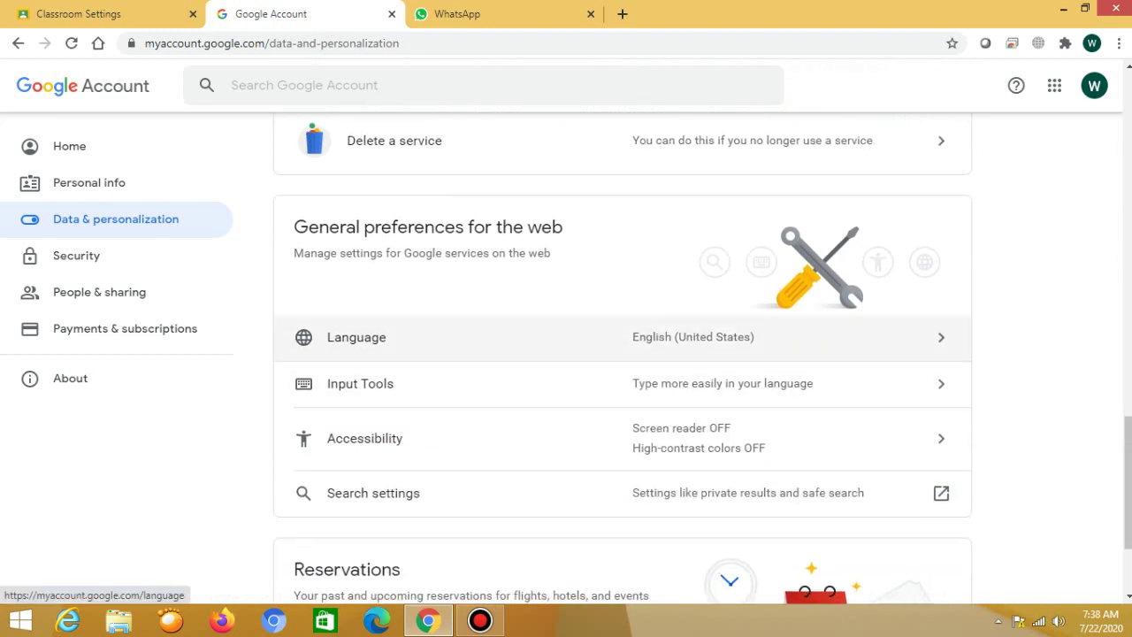
left_click(702, 337)
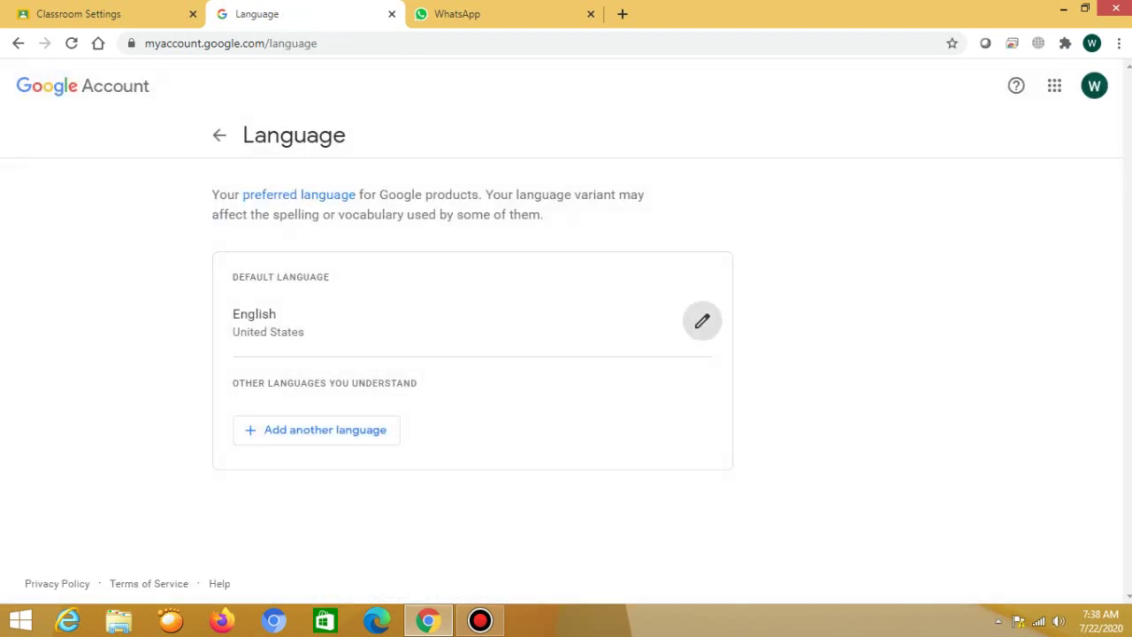
Step: Change the account's default language to Indonesia
left_click(703, 321)
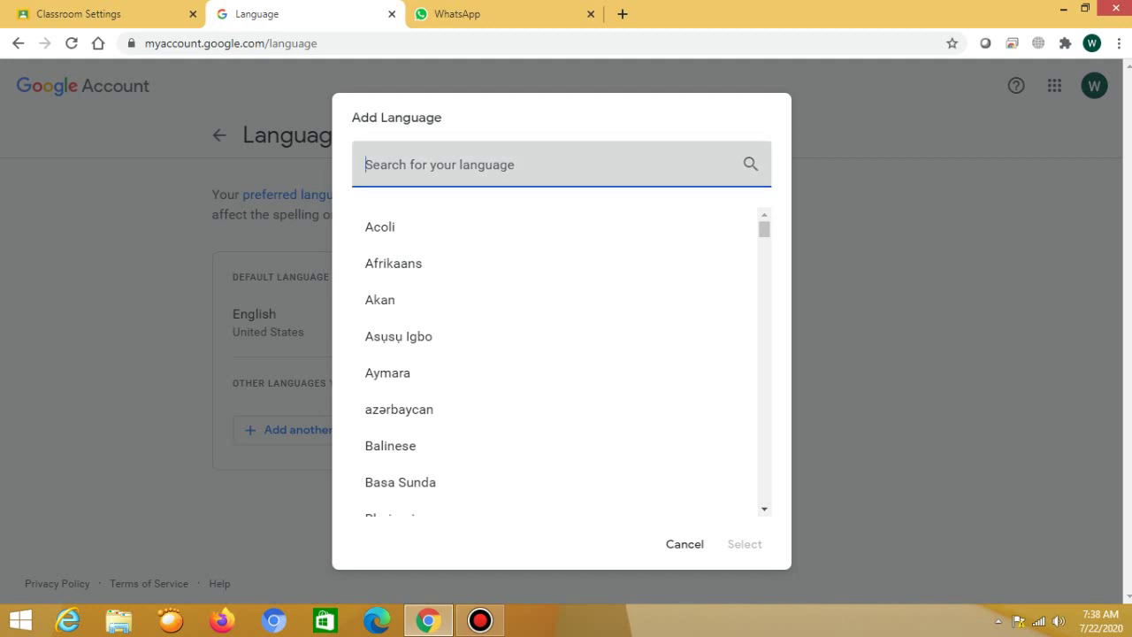
type("indones")
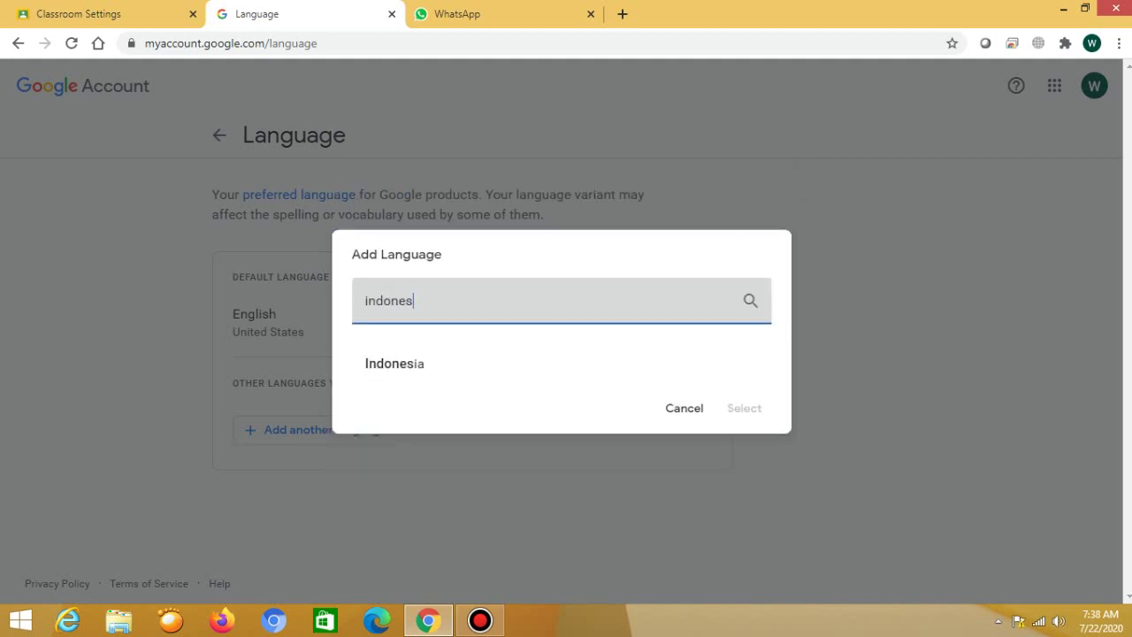
type("ia")
left_click(394, 364)
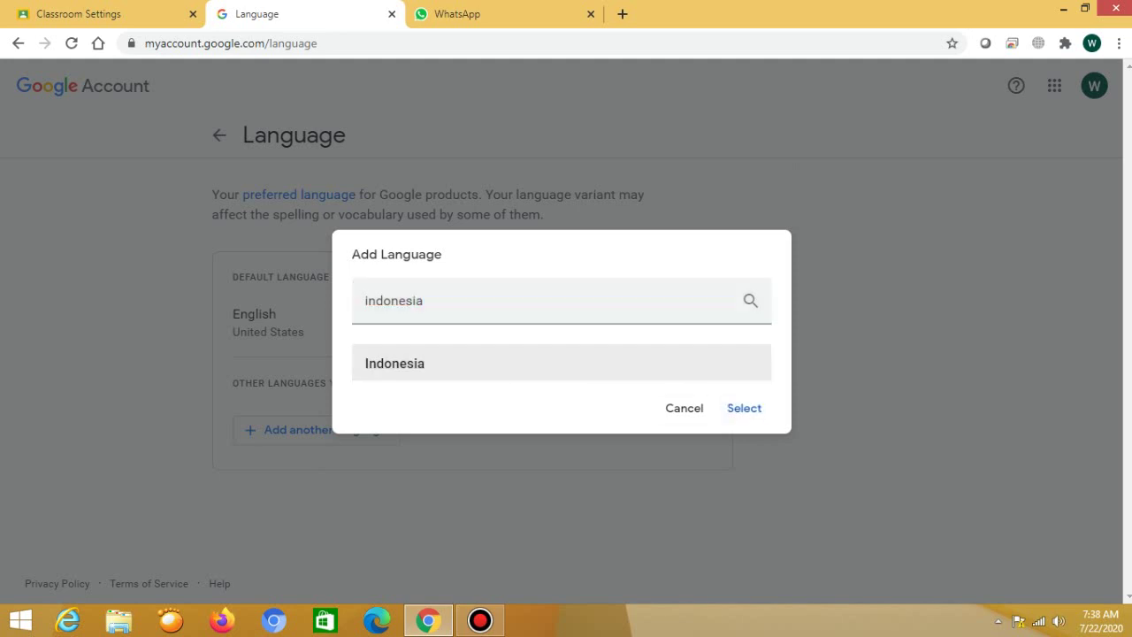
left_click(744, 408)
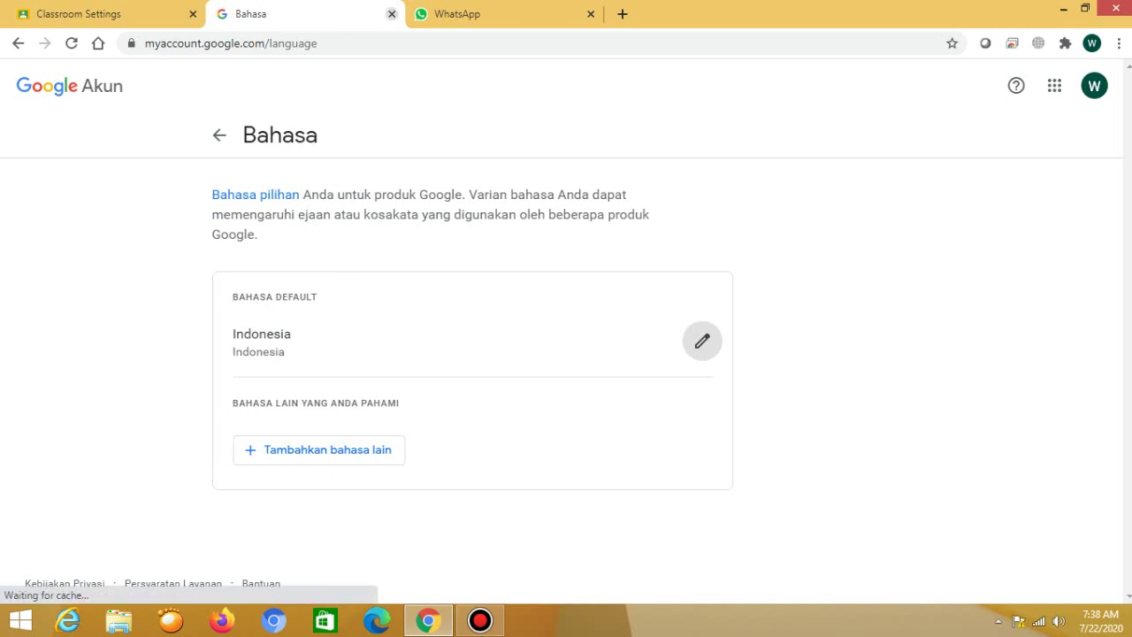
Step: Close the Google Account page, return to the Classroom classes overview and reload it
left_click(392, 14)
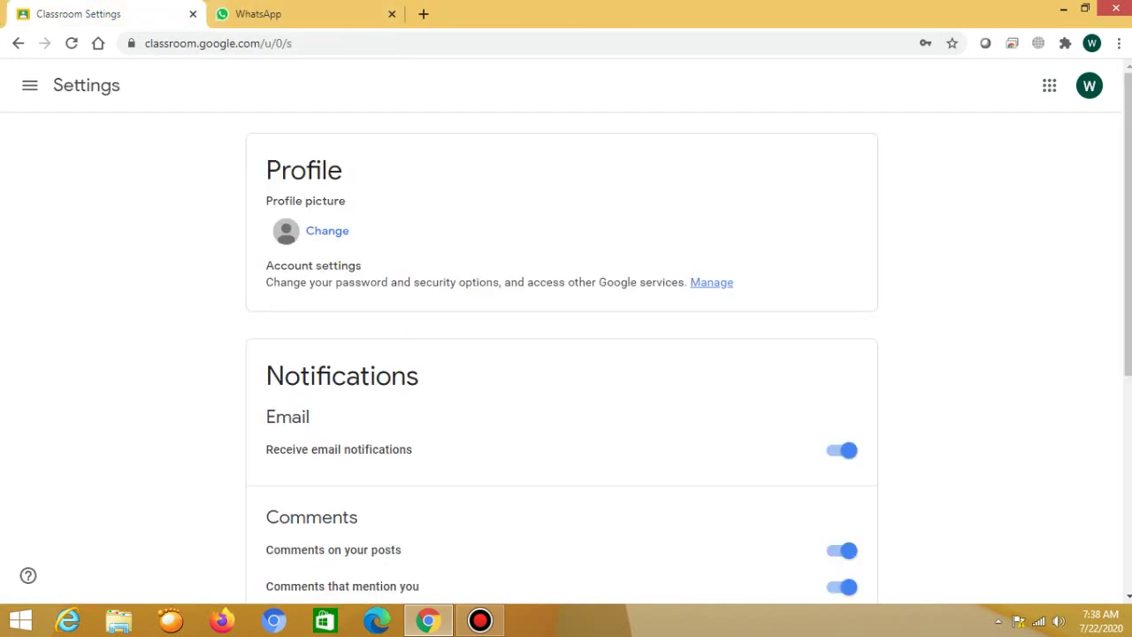
left_click(29, 85)
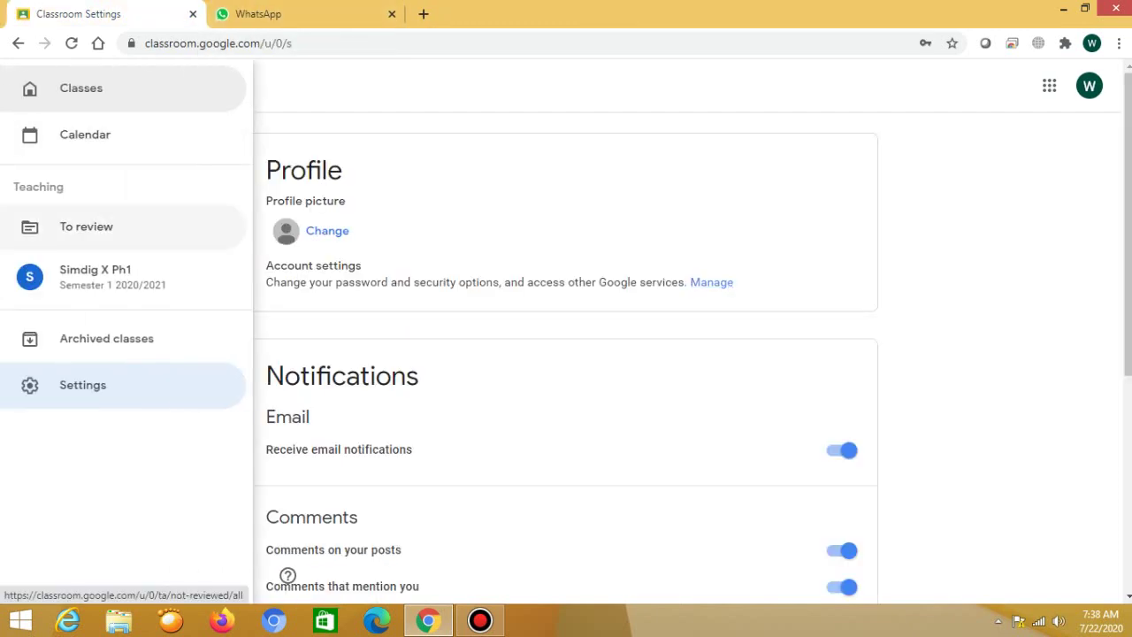
left_click(81, 88)
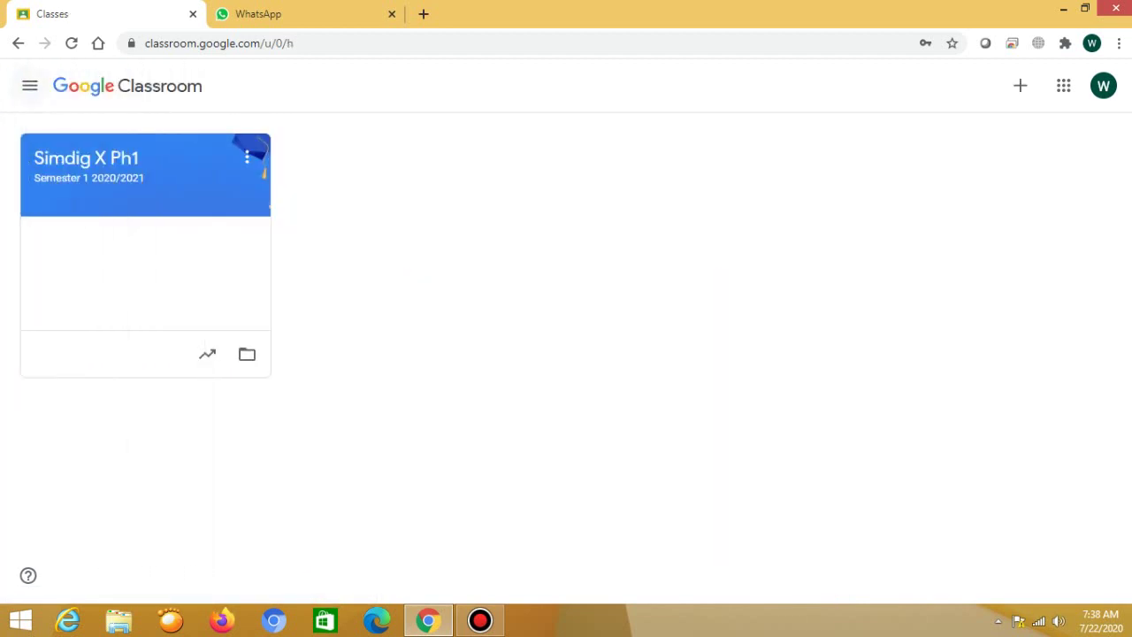
left_click(73, 43)
Step: Start a new class named "Simdig X PH2" with the section "Semester 1 2020/2021"
left_click(1020, 86)
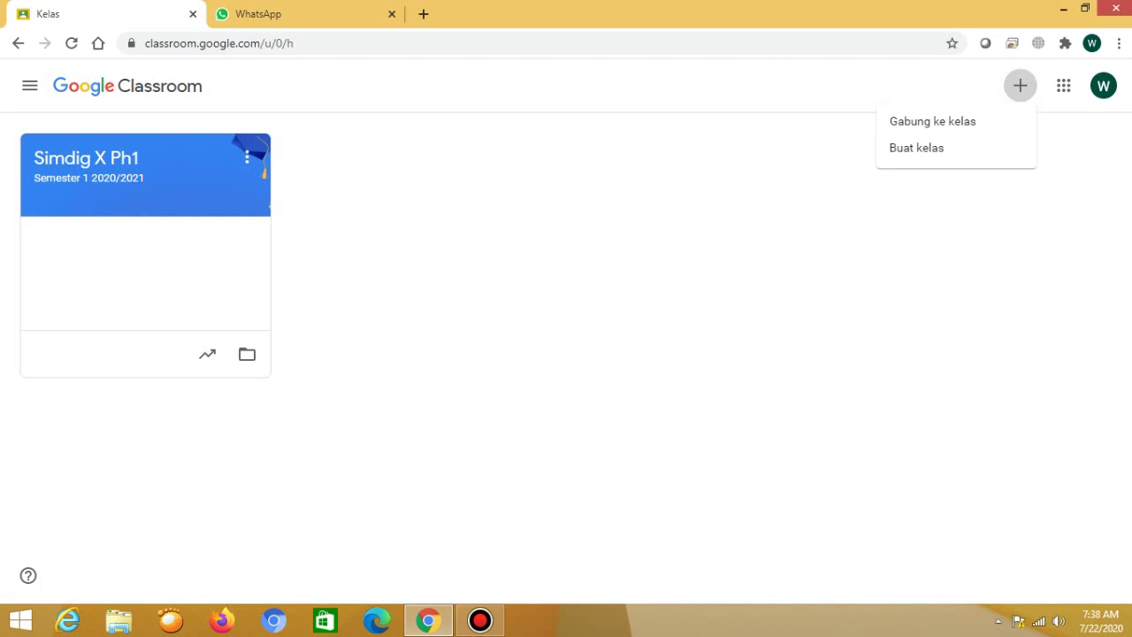
left_click(917, 148)
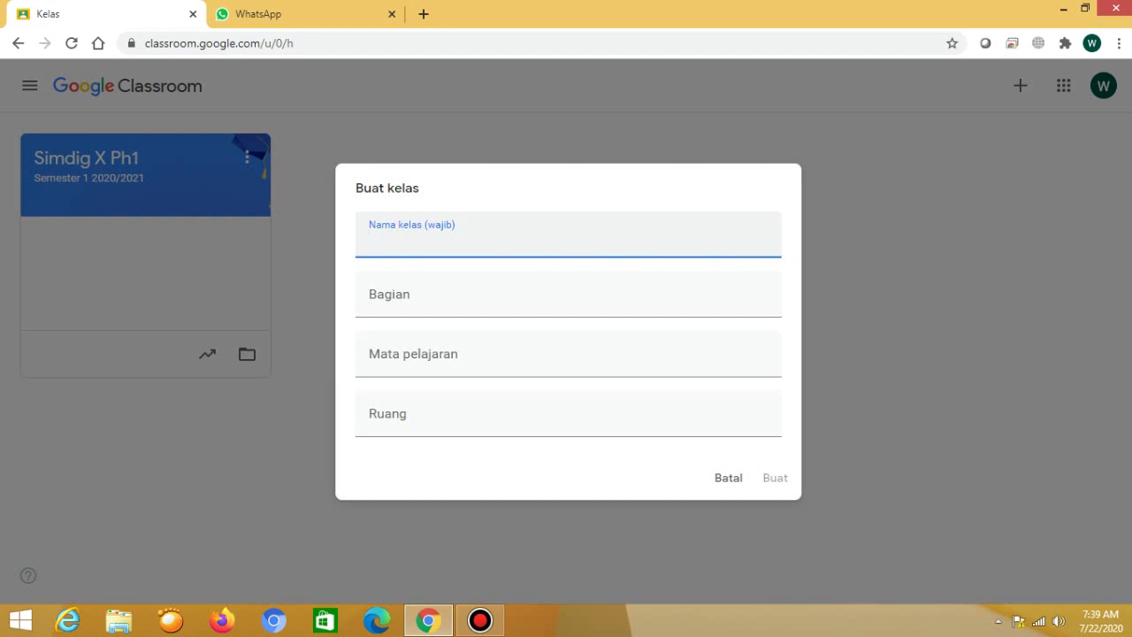
type("Simdig X")
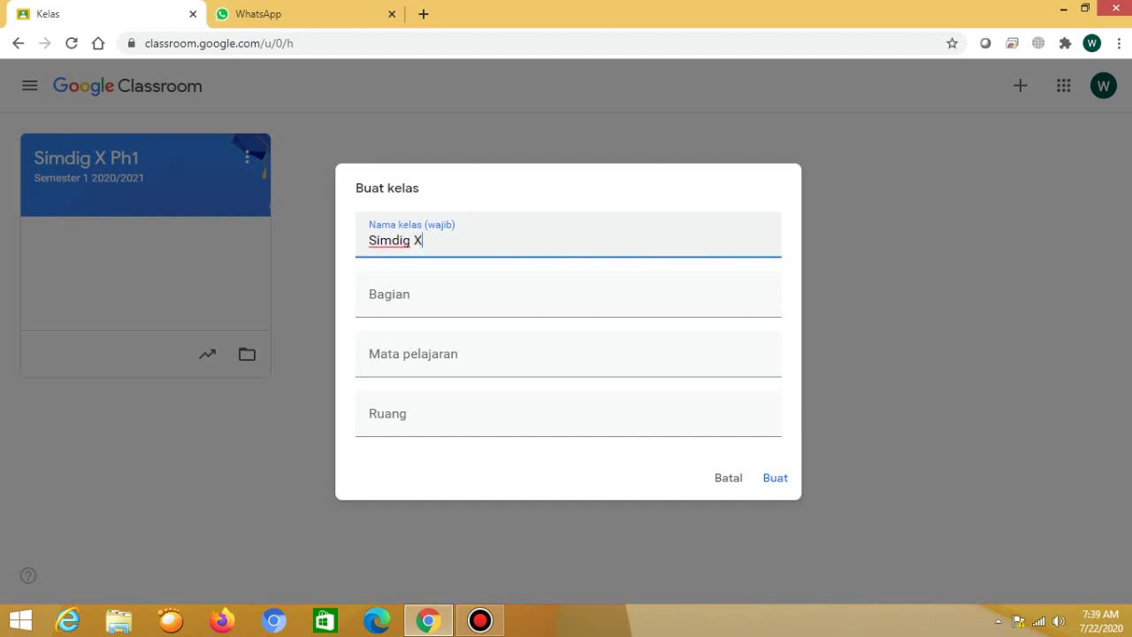
type(" PH2")
key("Tab")
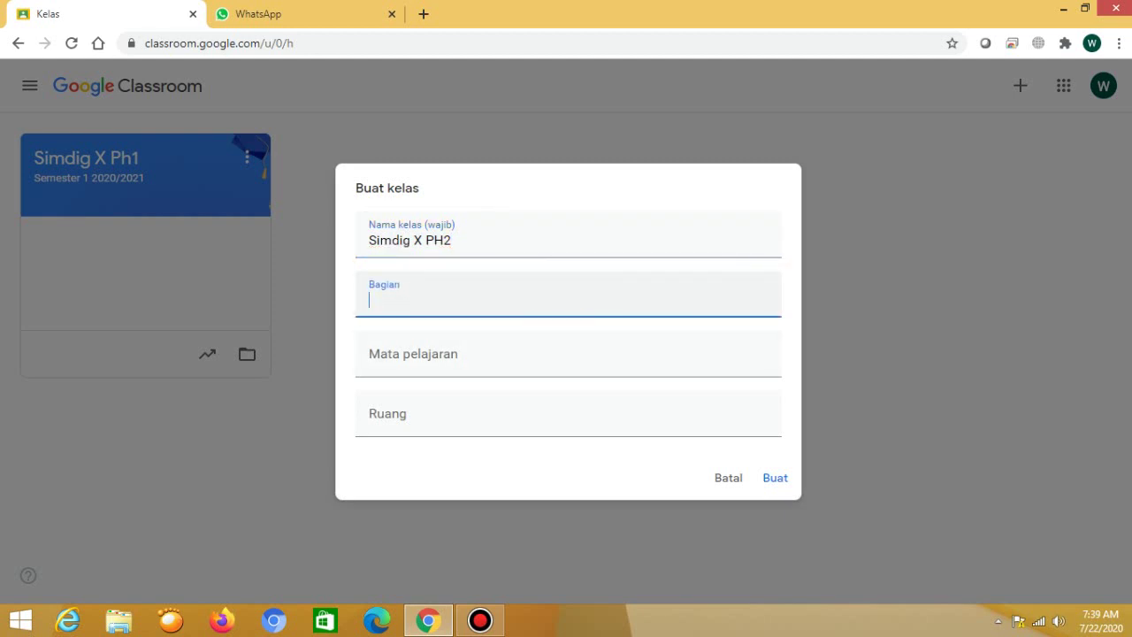
type("Semester 1 2")
type("020/2021")
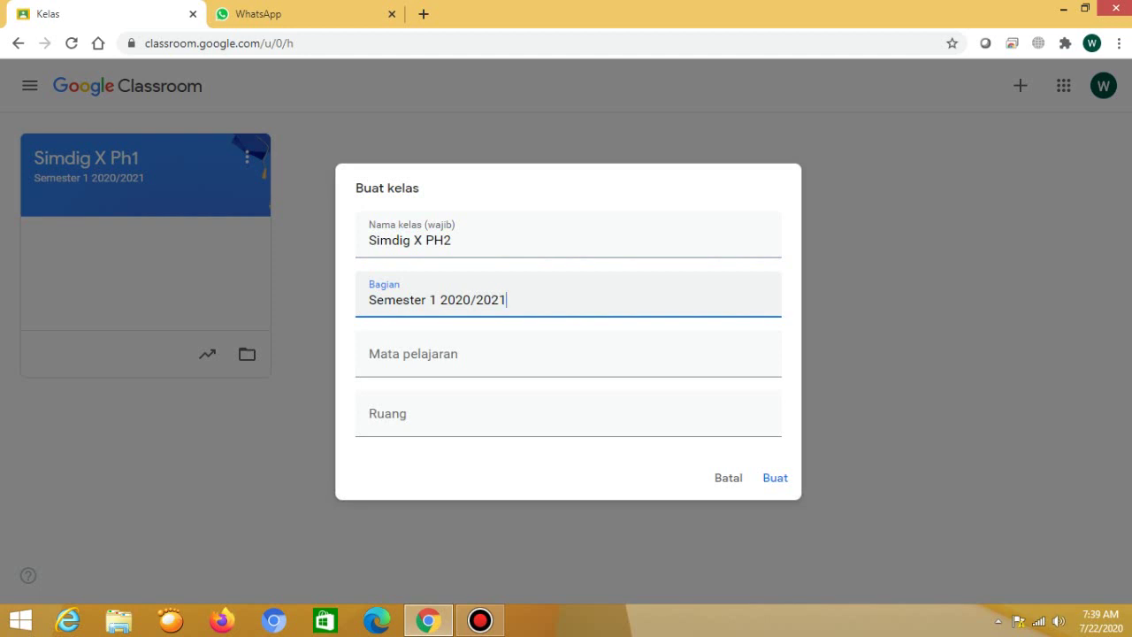
Step: Enter "Simulasi Digital" as the subject and "Perhotelan" as the room, and create the class
key("Tab")
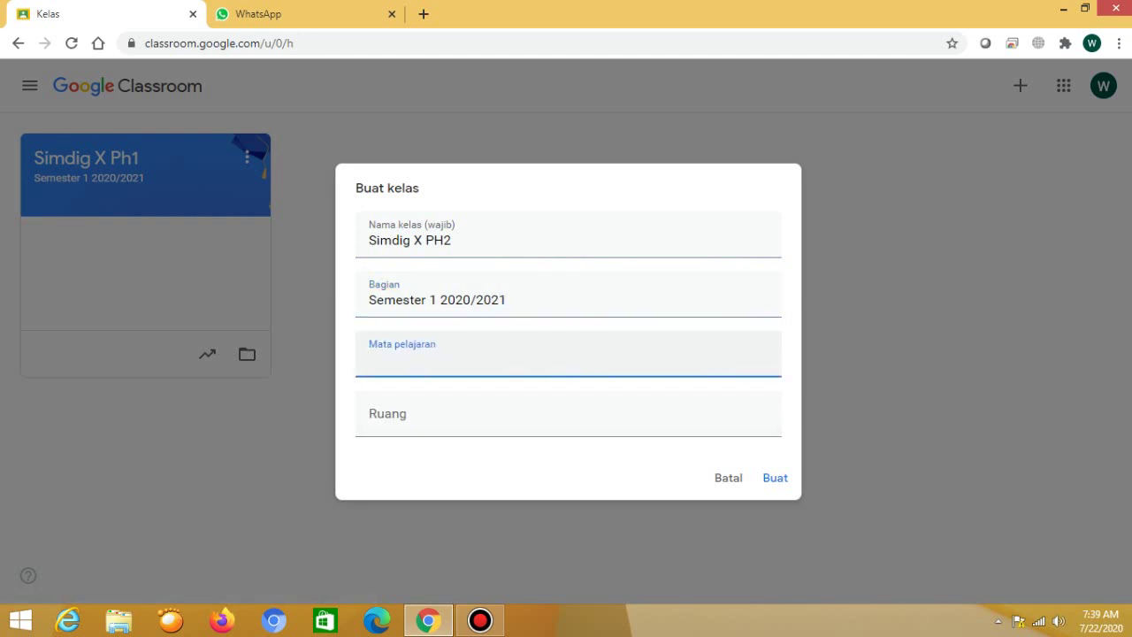
type("Simulasi Digital")
left_click(366, 411)
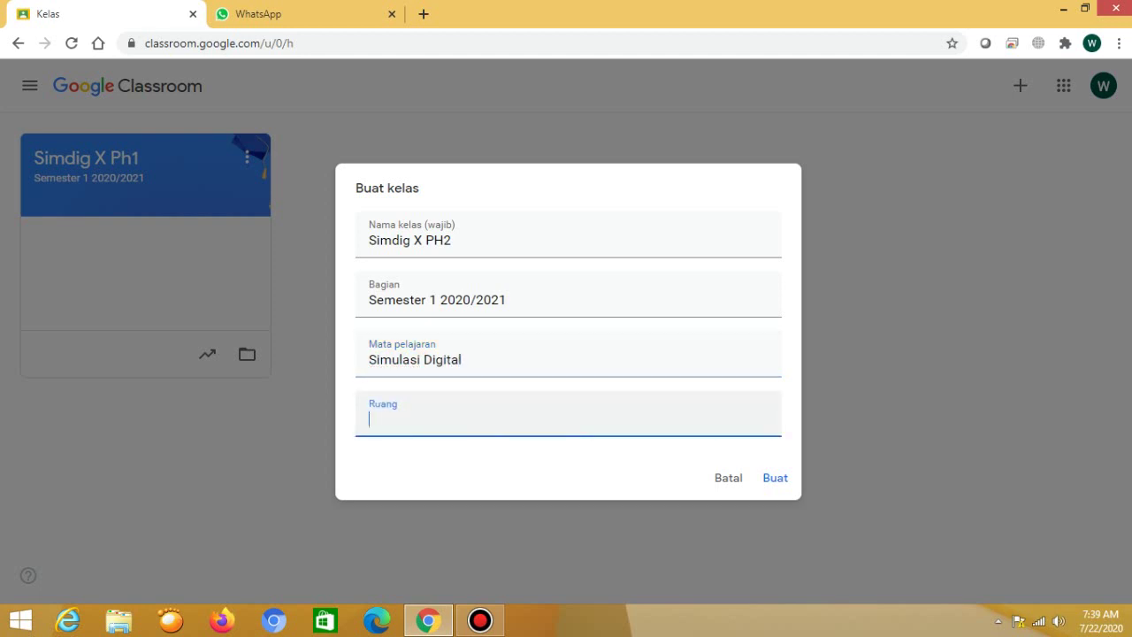
type("Perhotelan")
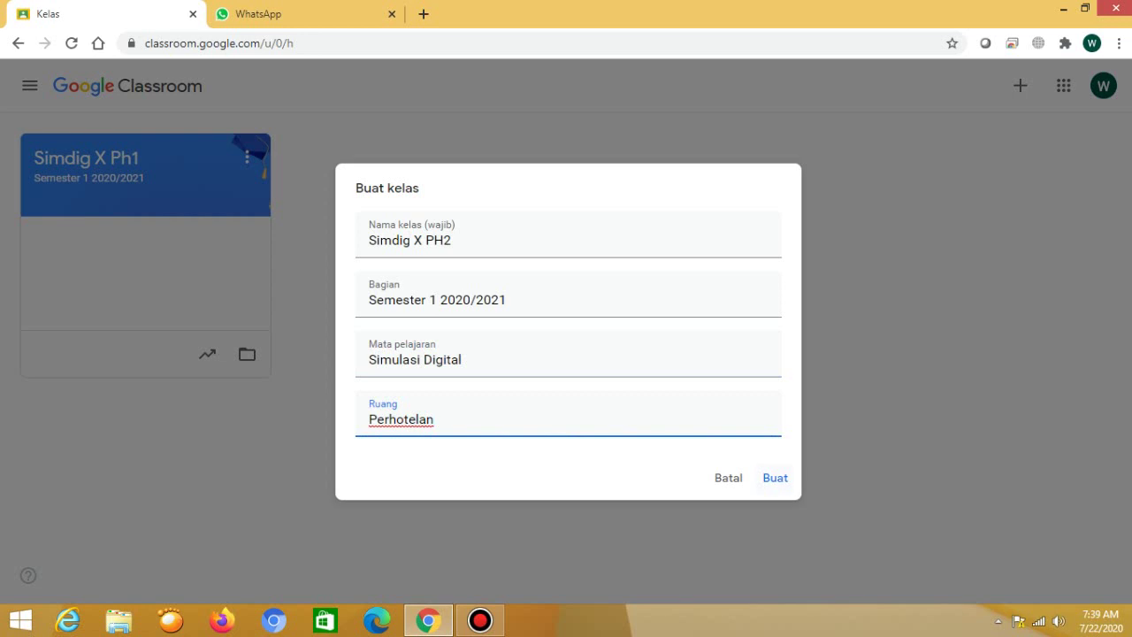
left_click(774, 479)
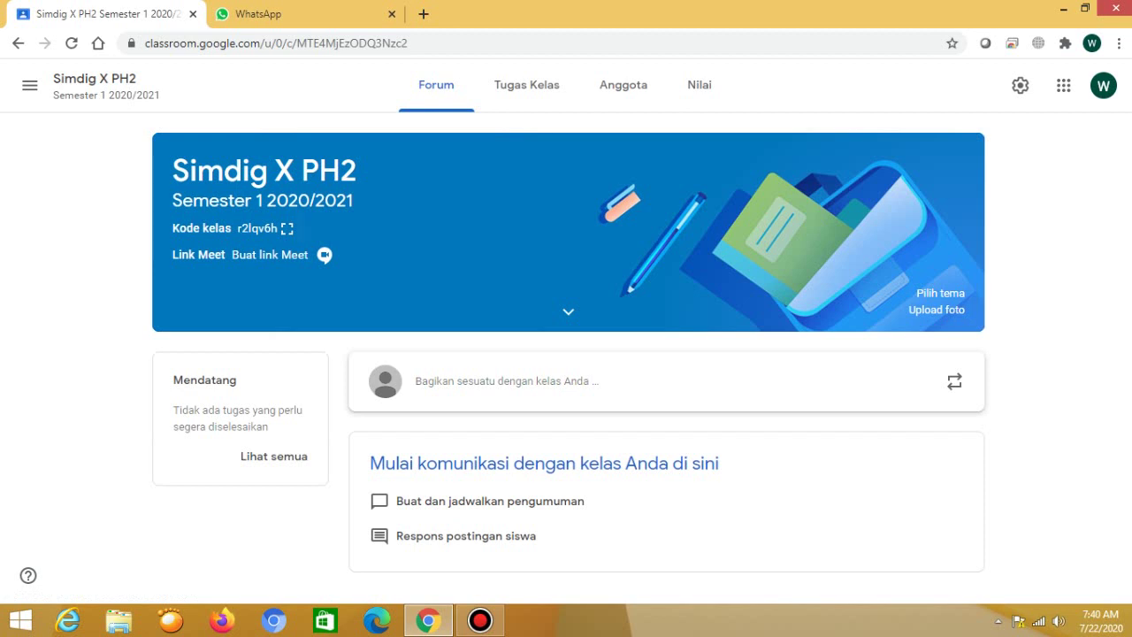
Step: View the enlarged class code, and look through the Tugas Kelas, Anggota and Nilai pages before returning to the Forum
left_click(287, 230)
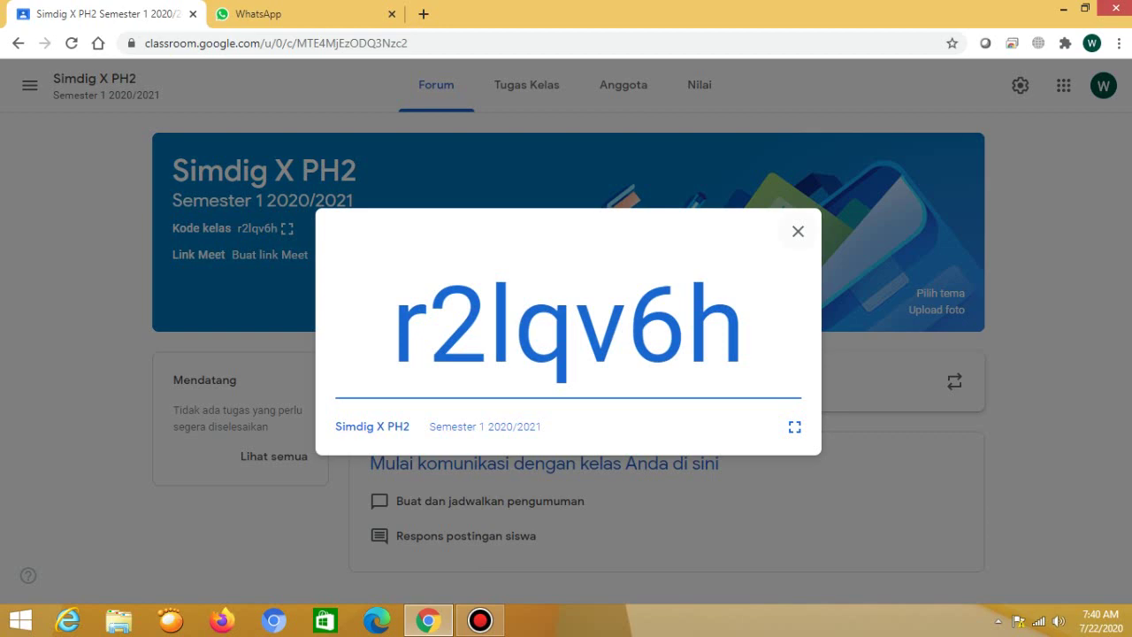
left_click(797, 231)
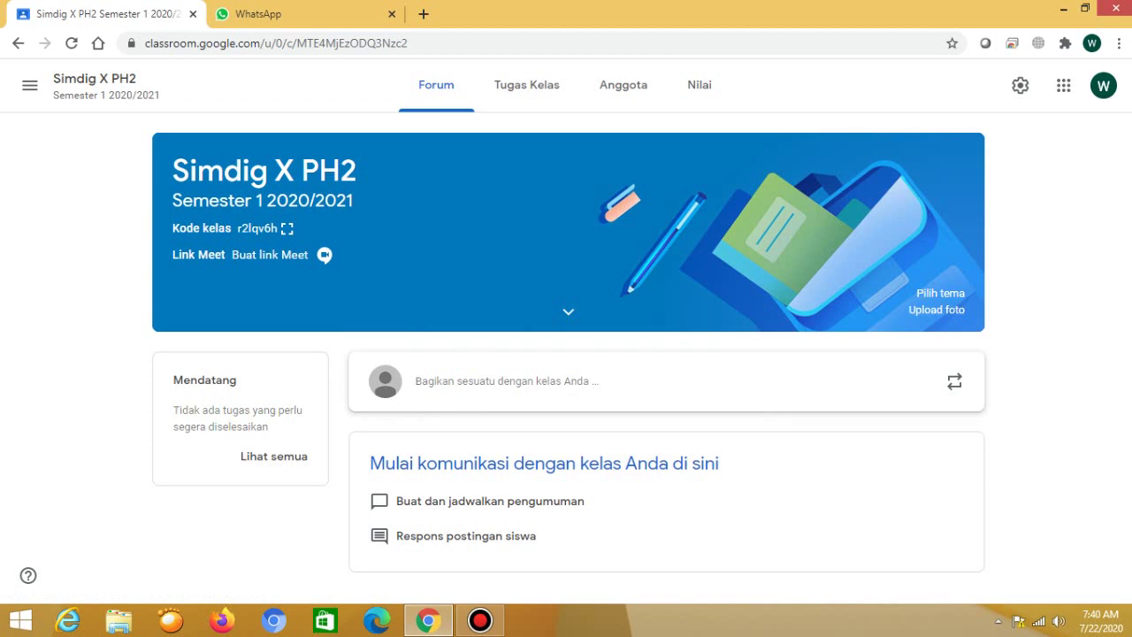
left_click(527, 85)
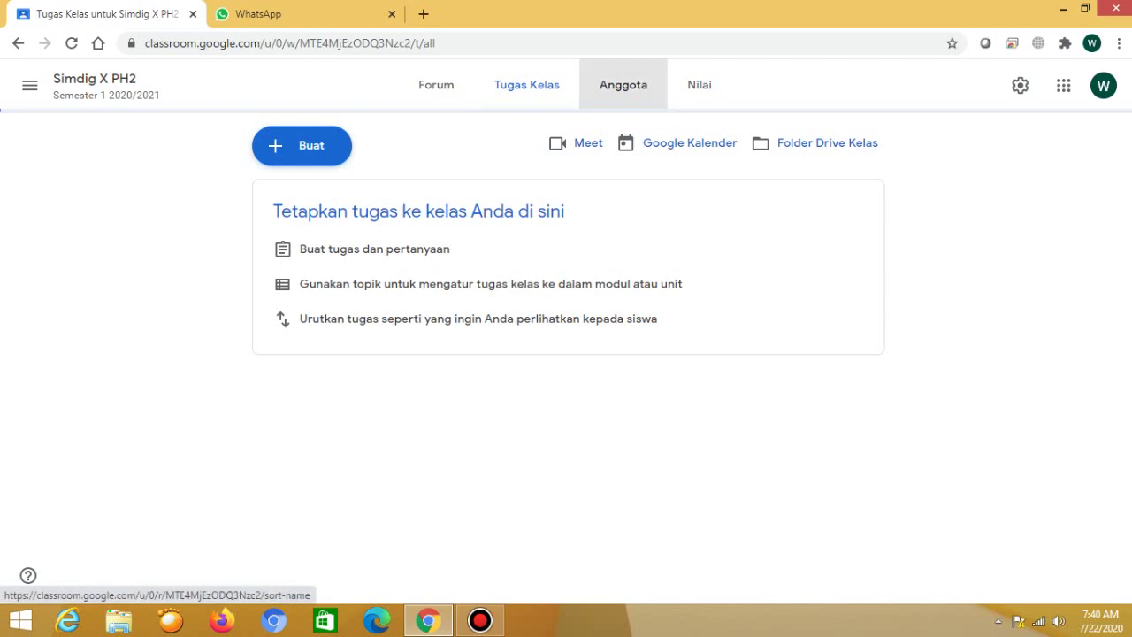
left_click(623, 85)
left_click(700, 85)
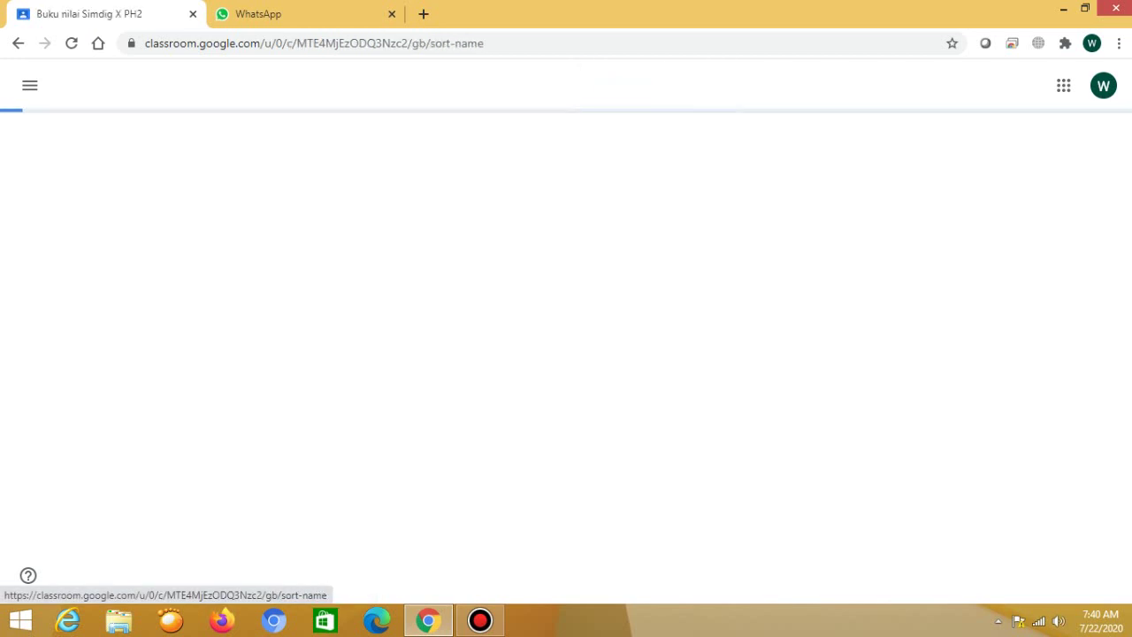
left_click(436, 85)
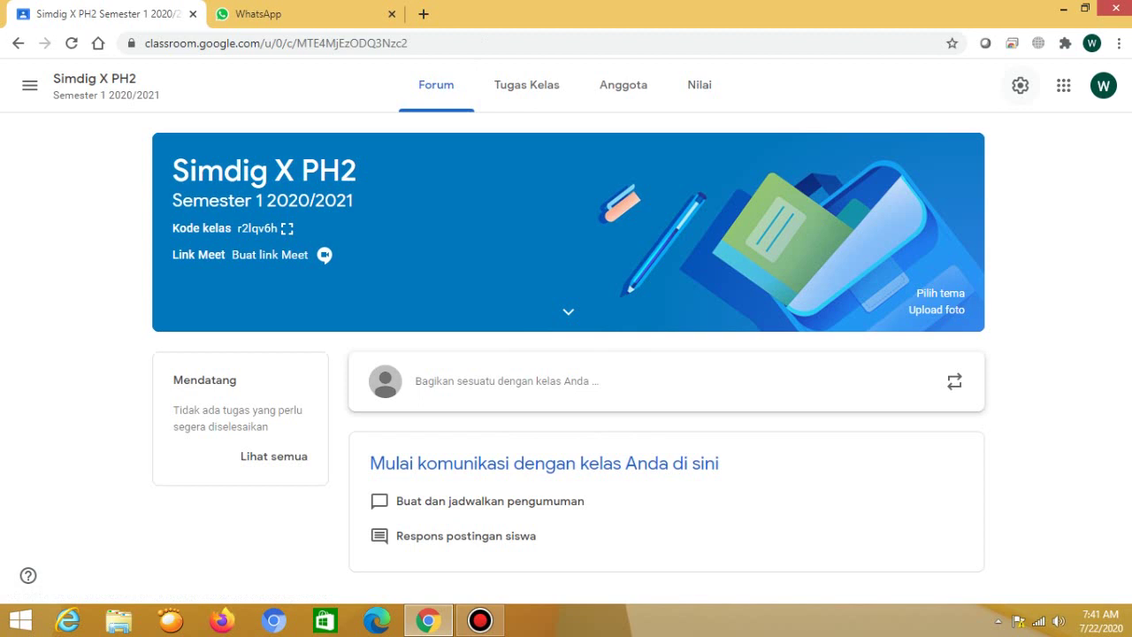
Step: Open the class settings and set the Forum permission to "Siswa hanya dapat memberi komentar"
left_click(1020, 85)
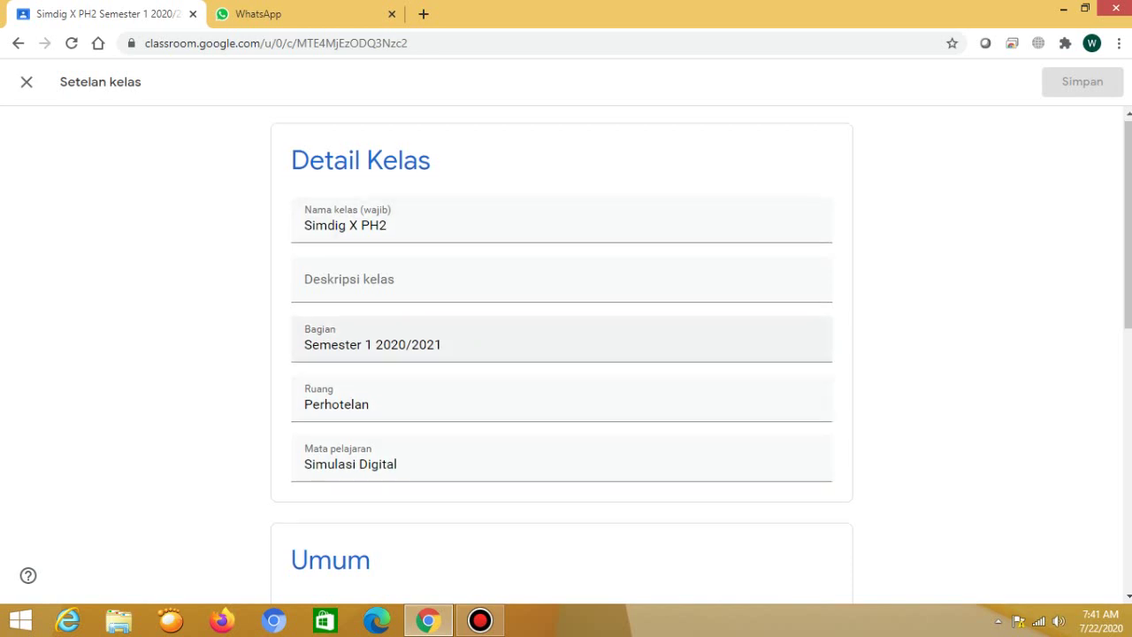
scroll(561, 353, "down", 4)
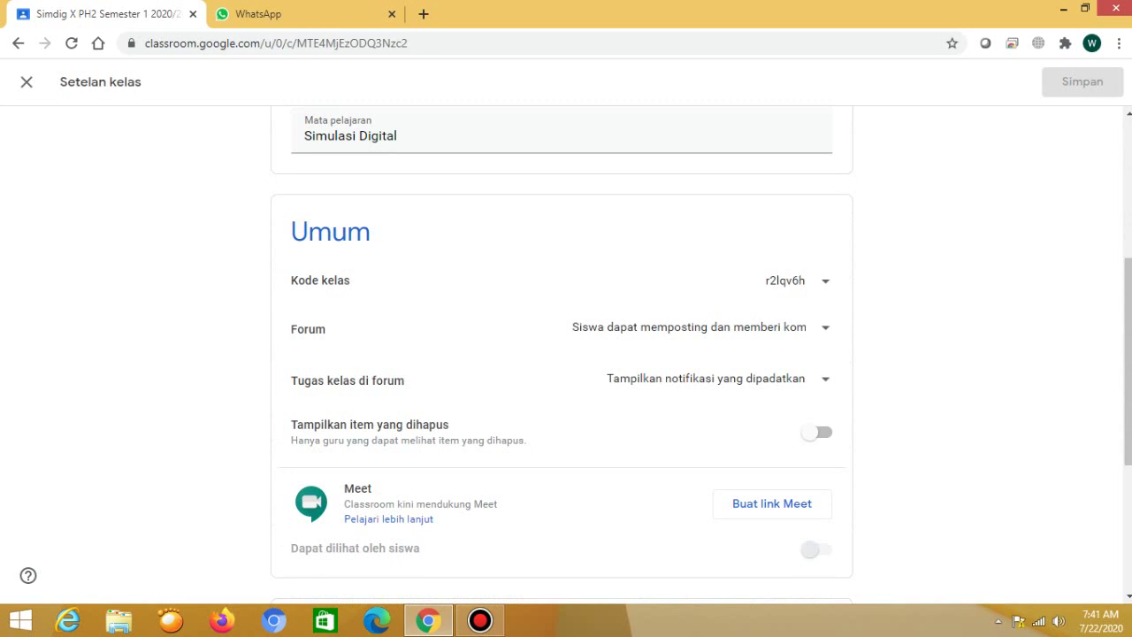
key("Return")
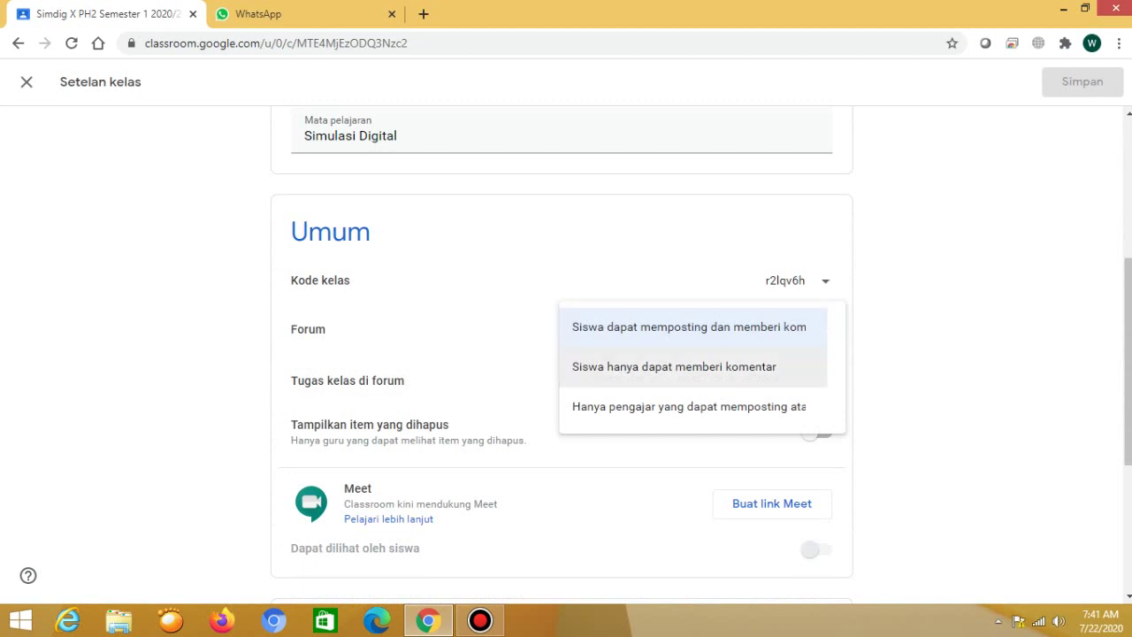
left_click(674, 366)
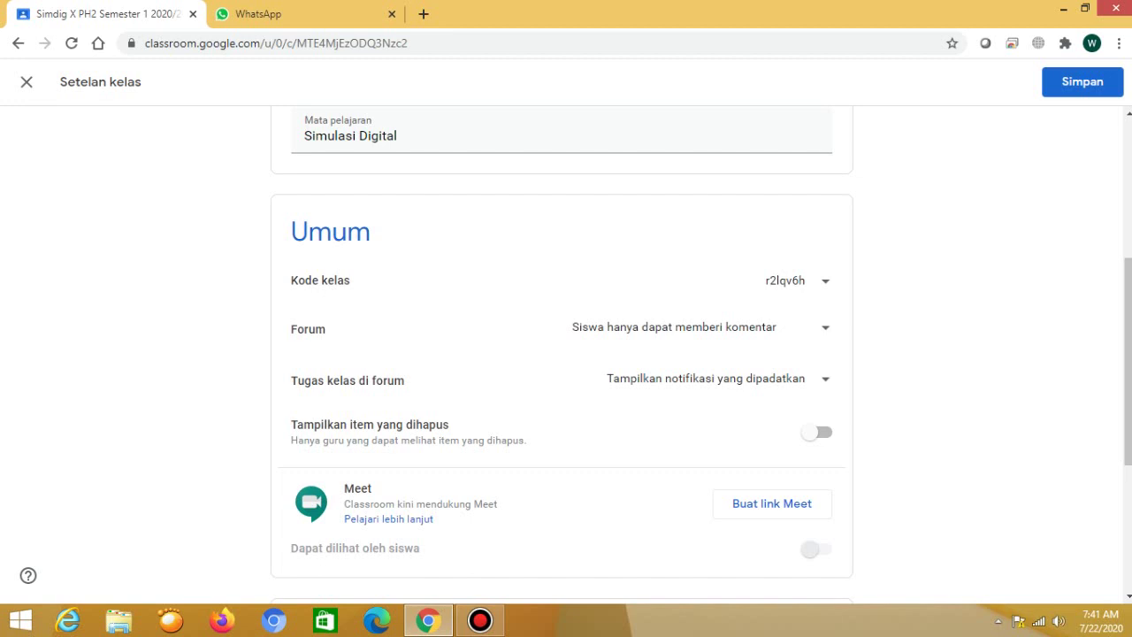
Step: Generate a Meet link for the class in the Umum section of the class settings
scroll(561, 354, "down", 1)
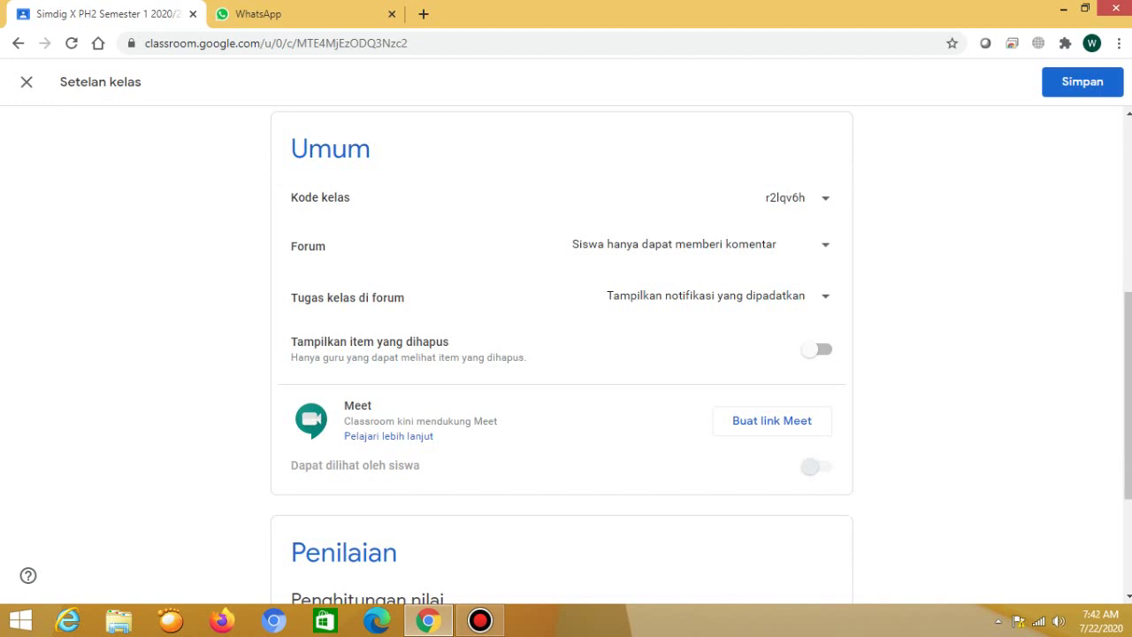
scroll(566, 354, "down", 1)
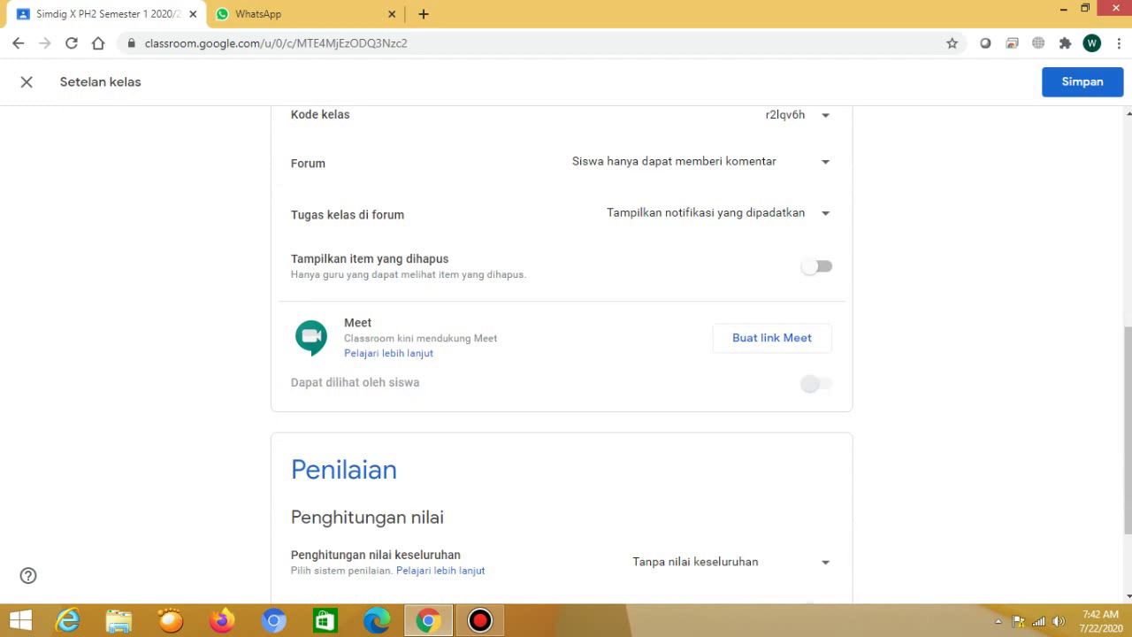
scroll(566, 354, "down", 1)
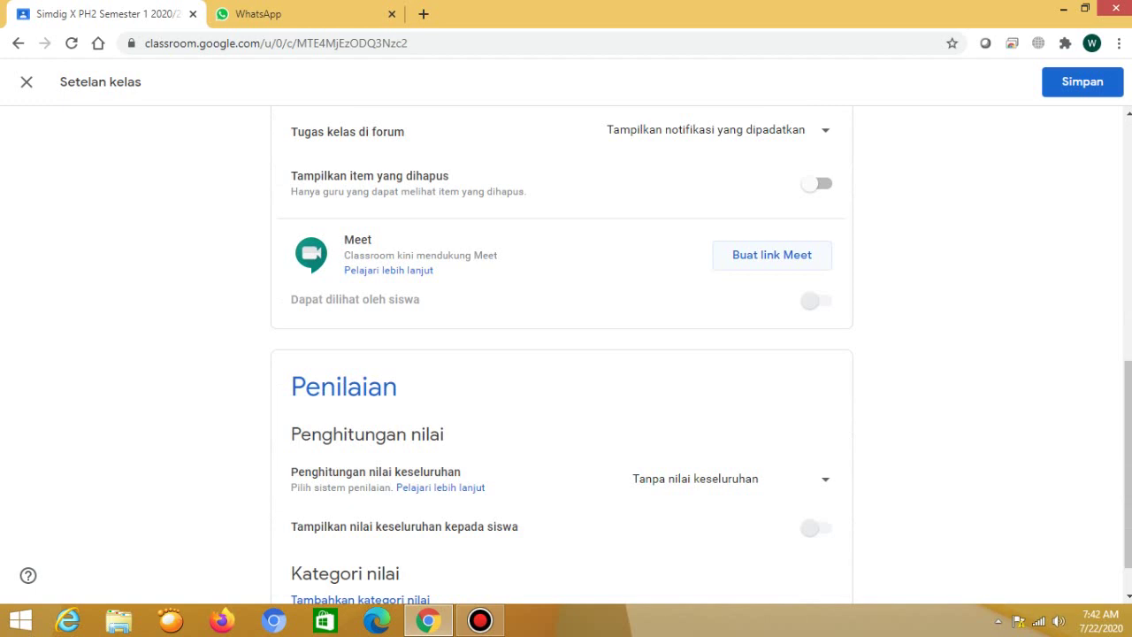
left_click(771, 255)
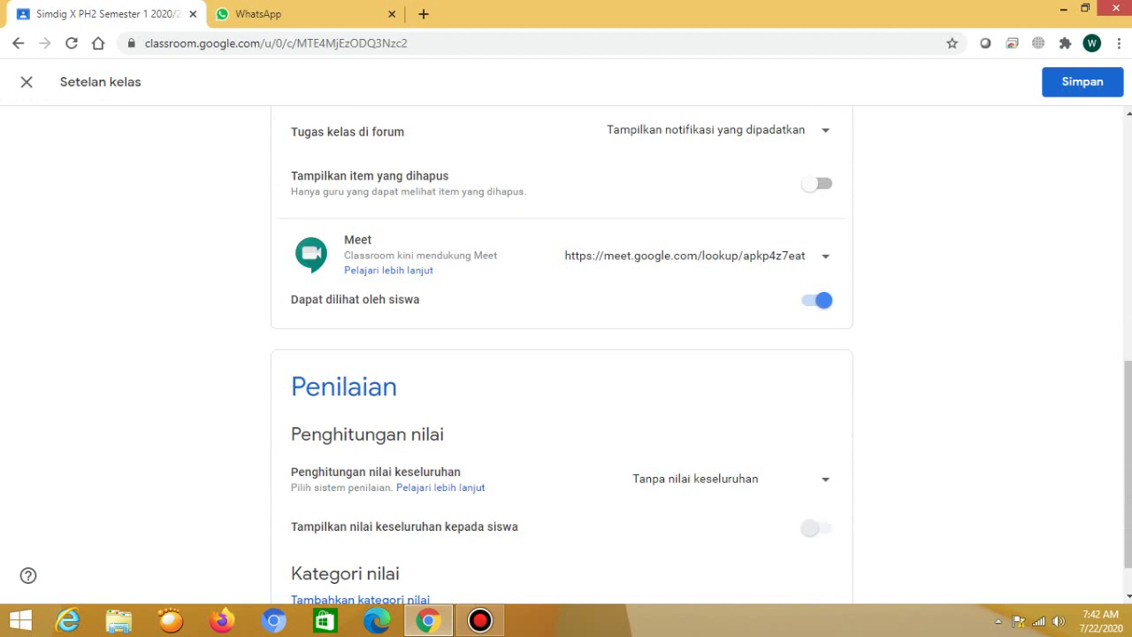
Step: Set the overall grade calculation to "Bobot nilai berdasarkan kategori" and turn on showing the overall grade to students
scroll(566, 353, "down", 1)
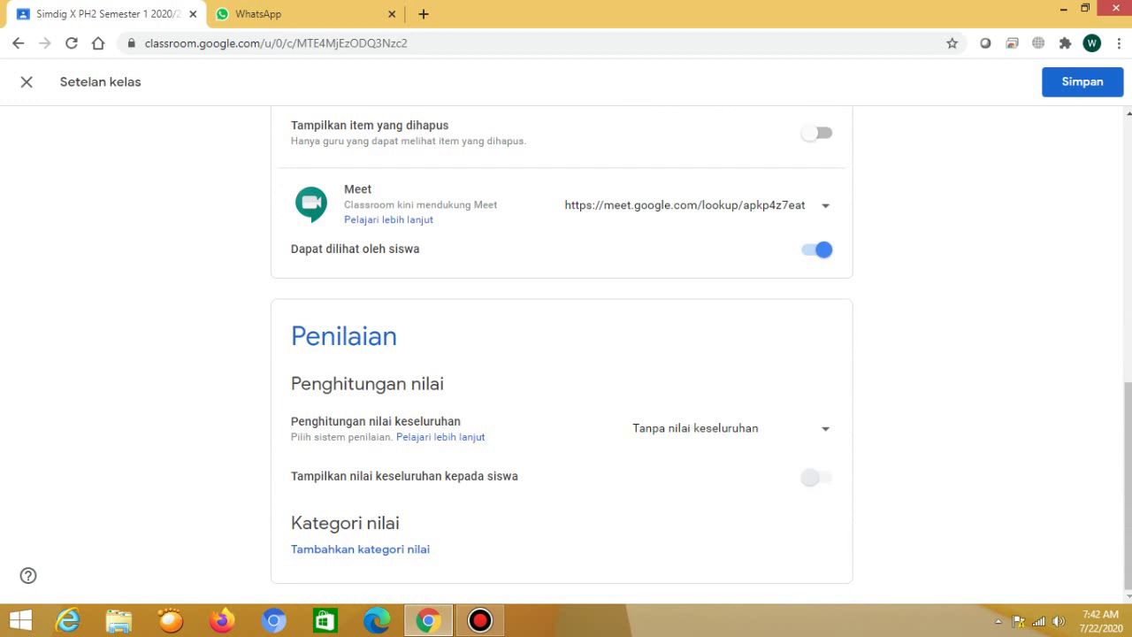
left_click(730, 428)
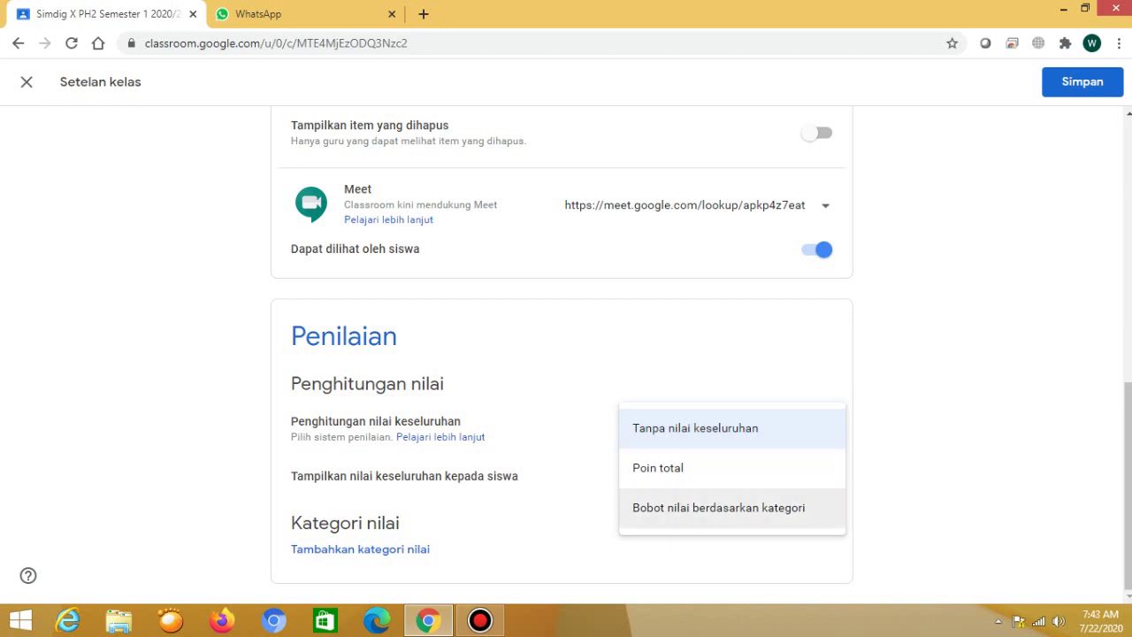
left_click(718, 508)
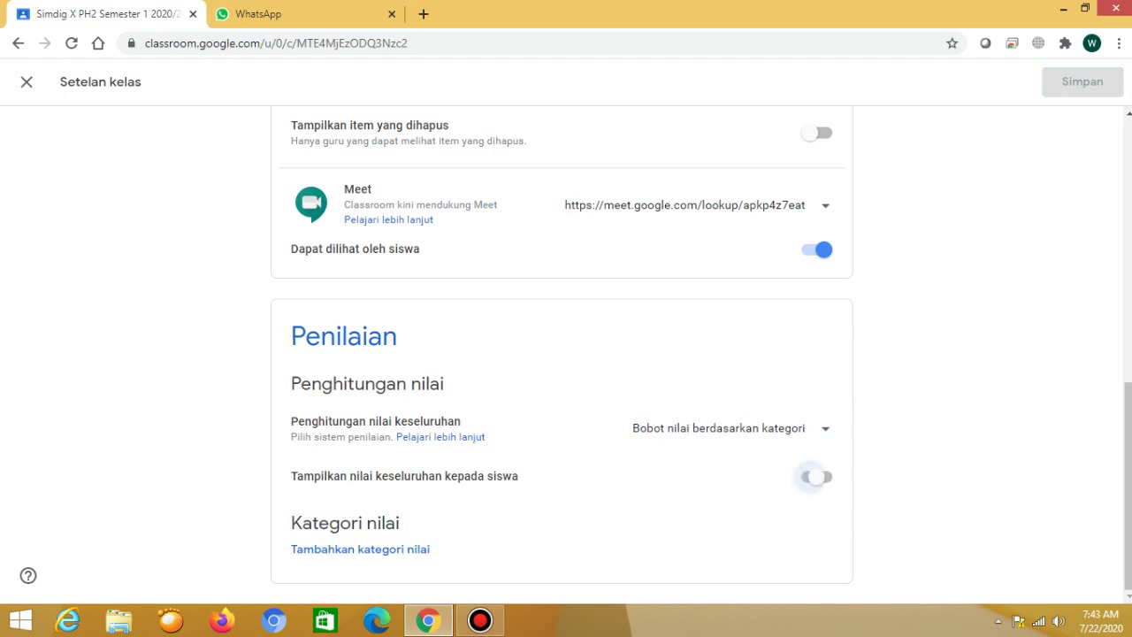
left_click(808, 476)
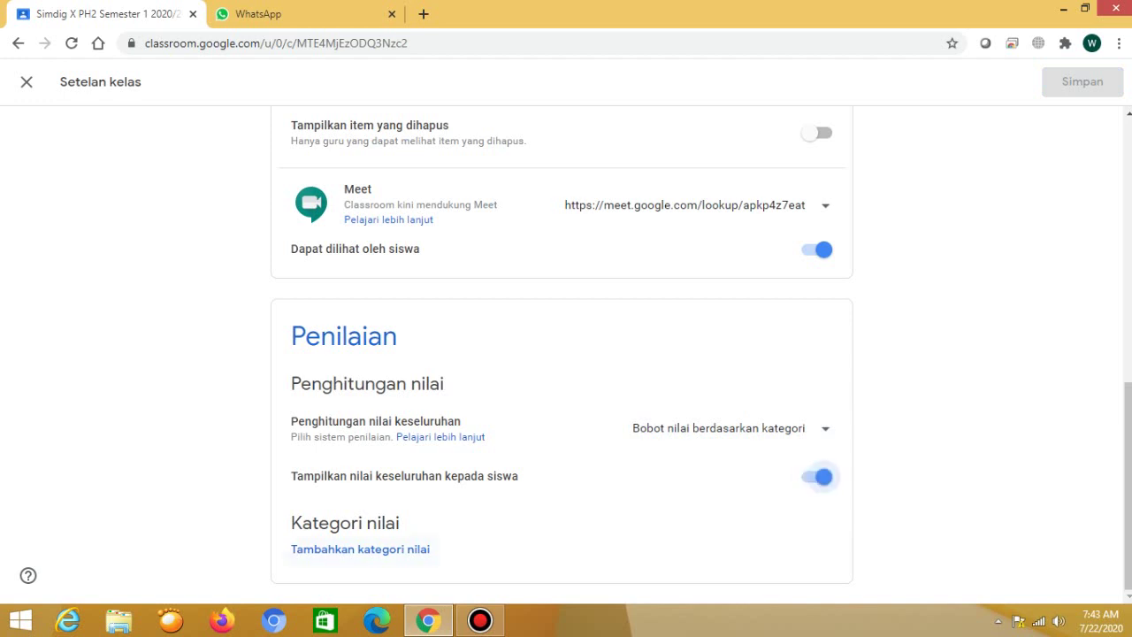
Step: Add a grade category named "Tugas" with a weight of 30%
left_click(360, 549)
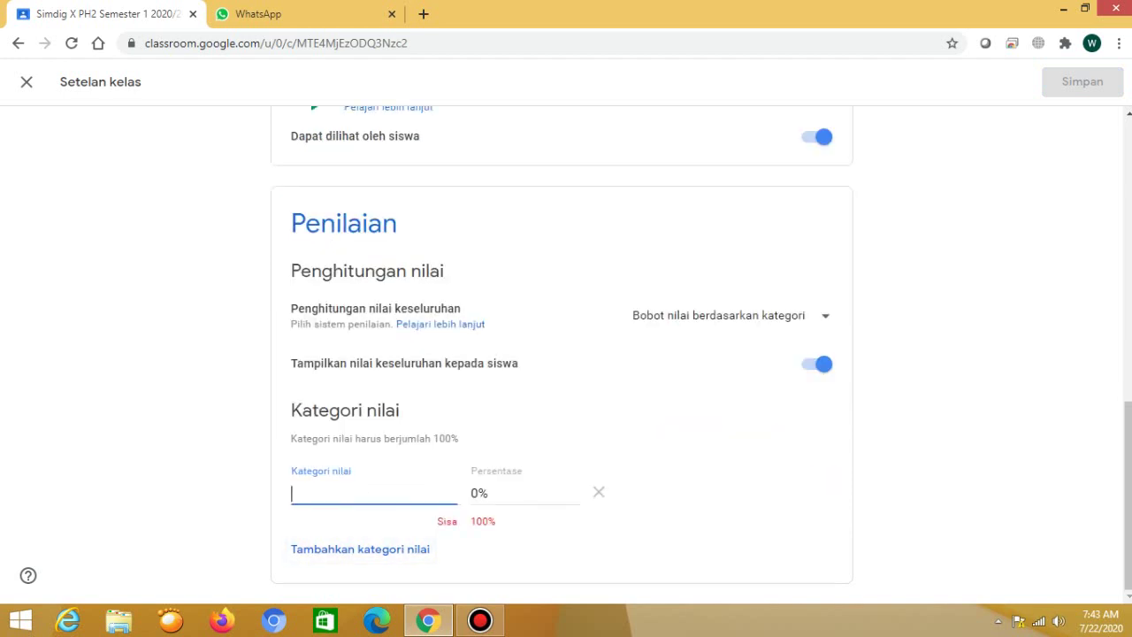
type("Tugas")
key("Tab")
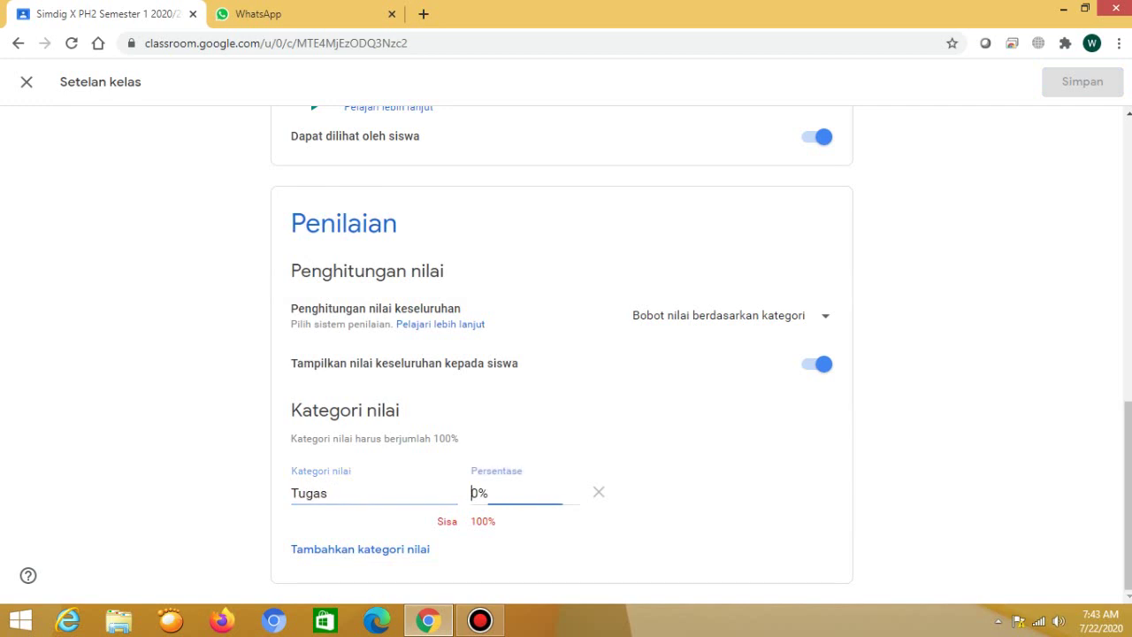
type("3")
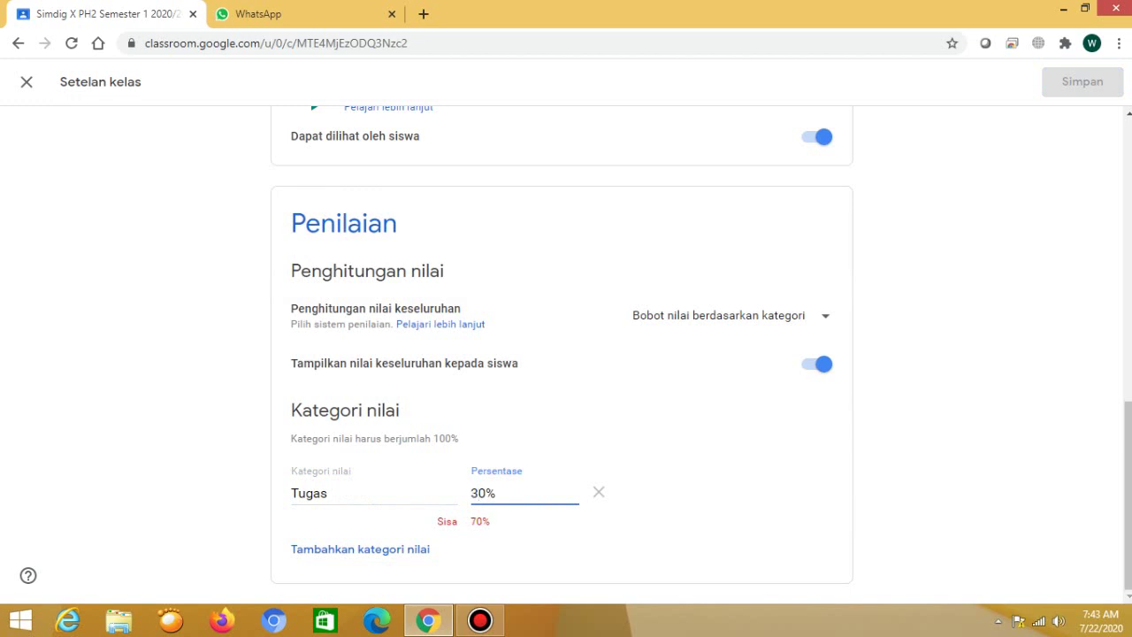
Step: Add a second grade category named "Ulangan Harian" with a weight of 30%
left_click(360, 549)
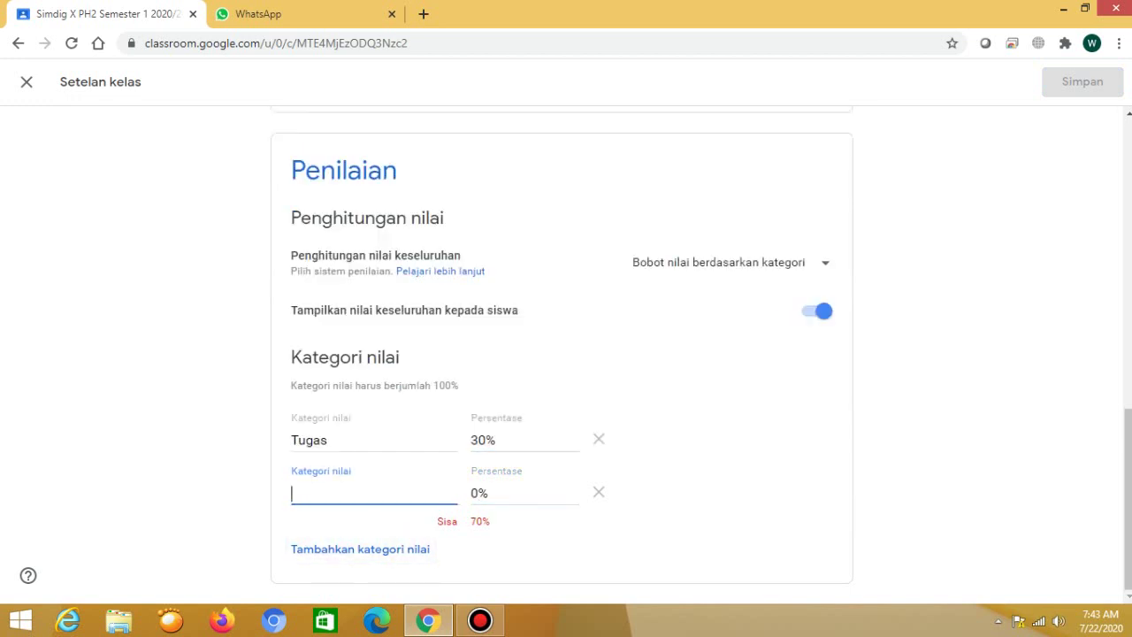
type("Ulangan Ha")
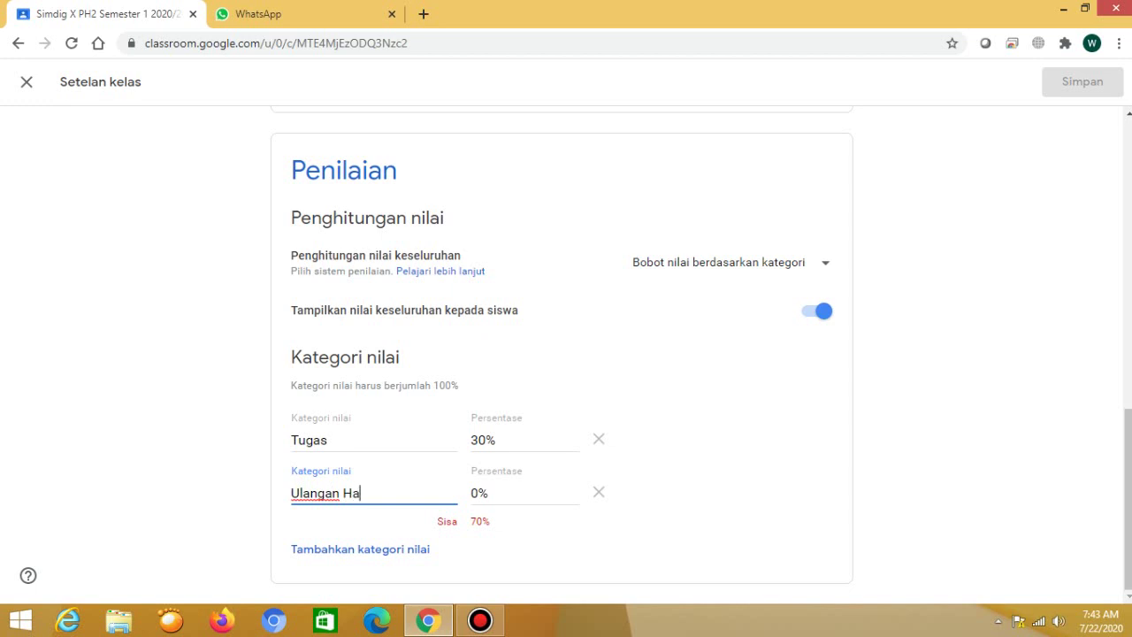
type("rian")
key("Tab")
type("3")
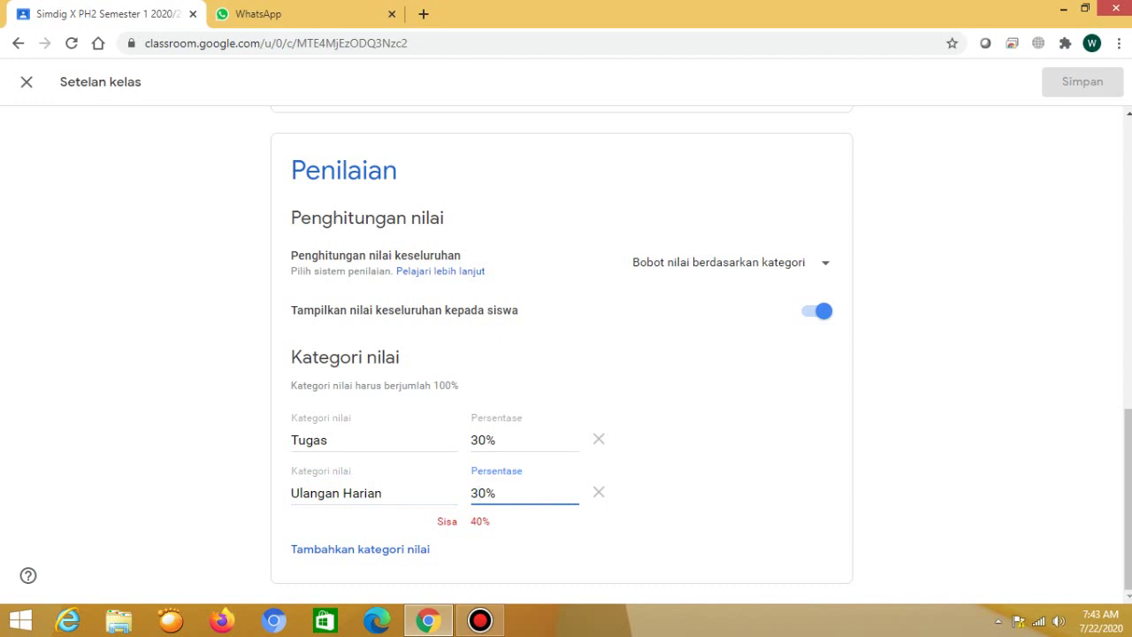
Step: Add a third grade category named "PAS" with a weight of 40%
left_click(360, 549)
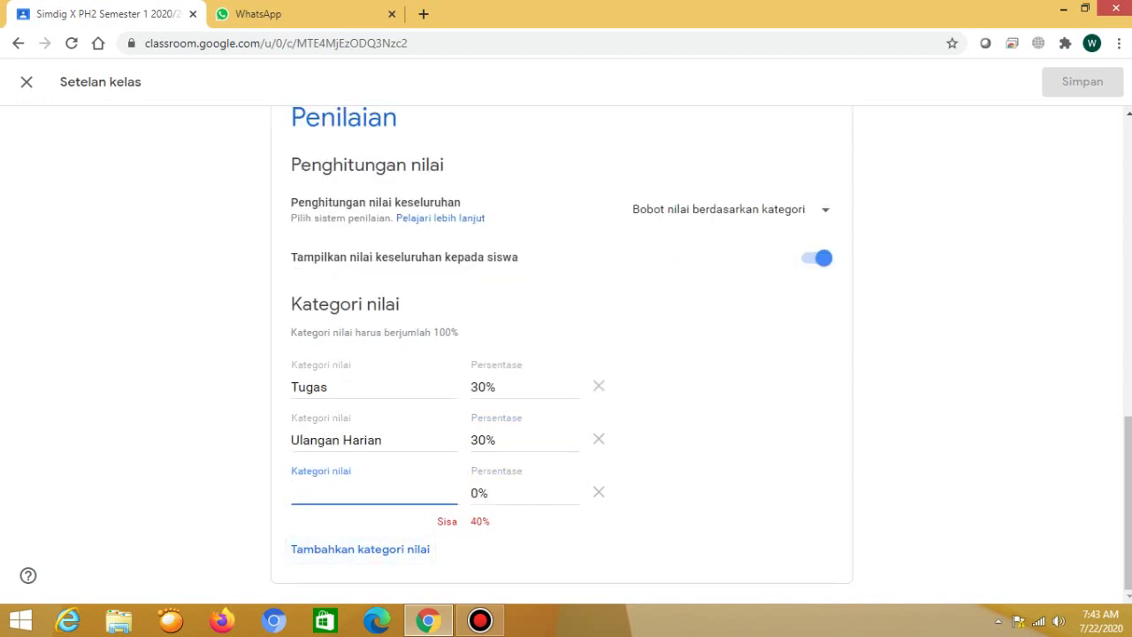
type("PAS")
left_click(474, 494)
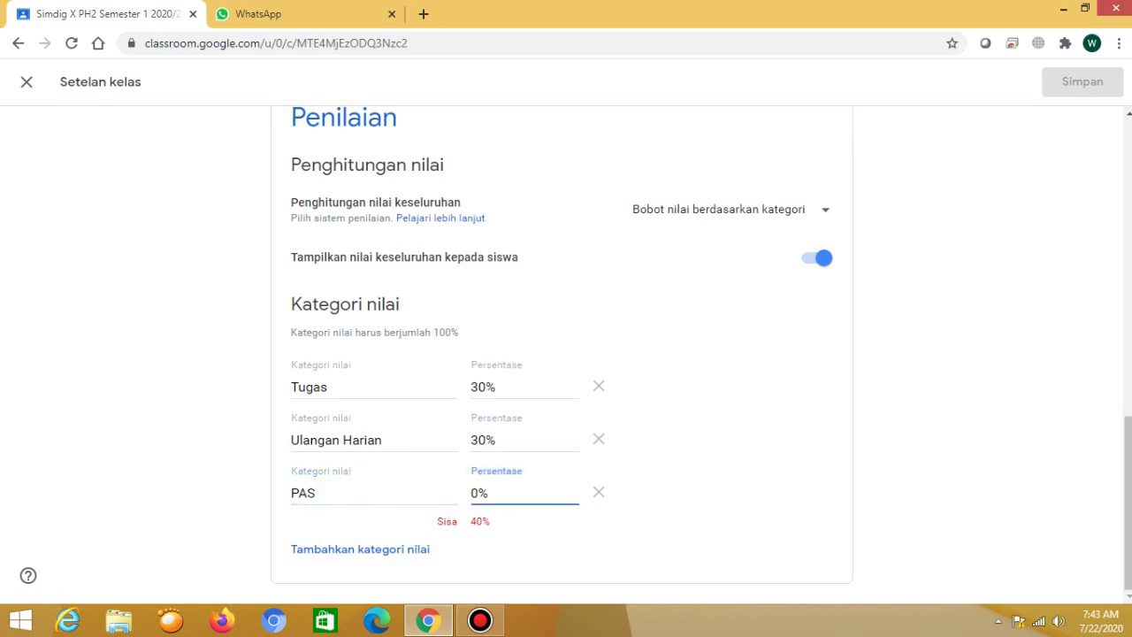
type("4")
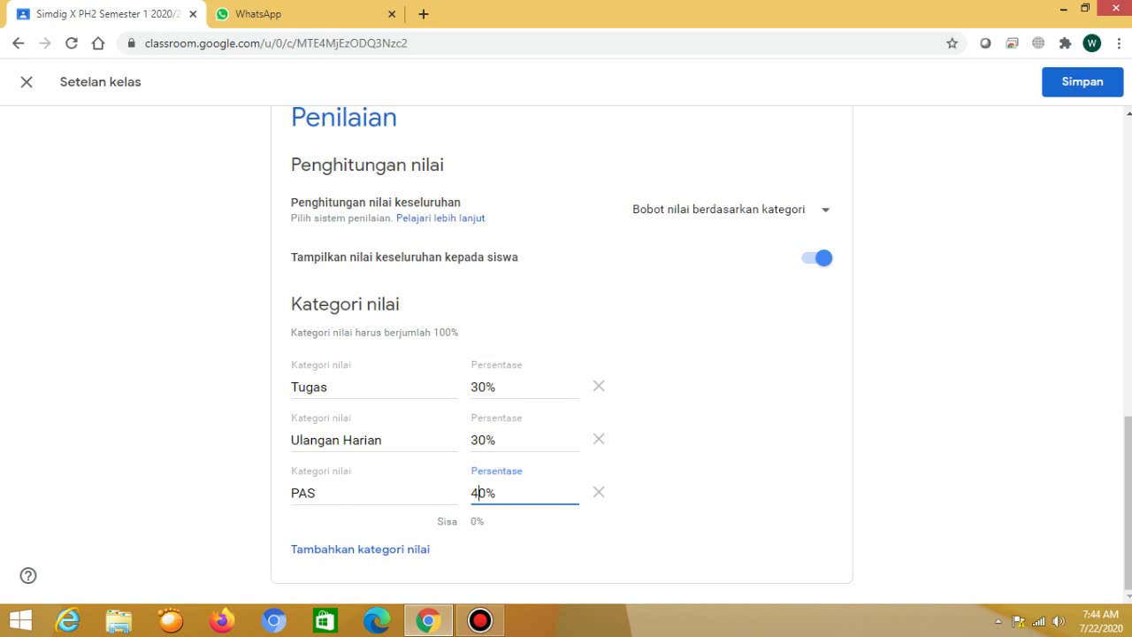
Step: Review and save the class settings, and return to the Kelas overview of all classes
scroll(566, 353, "up", 3)
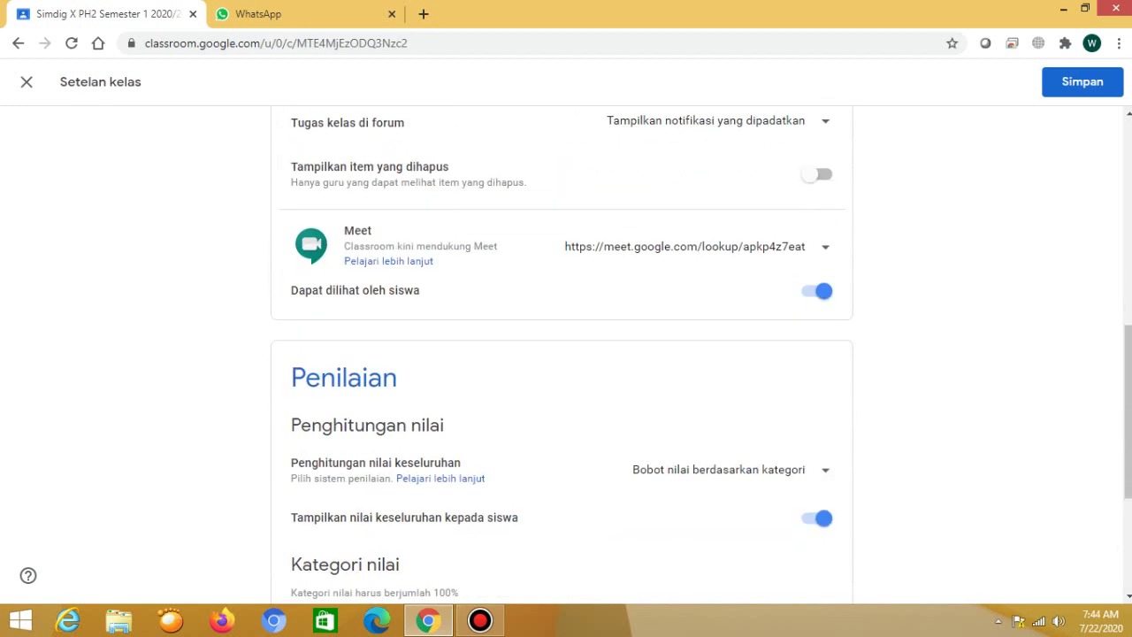
scroll(566, 354, "down", 3)
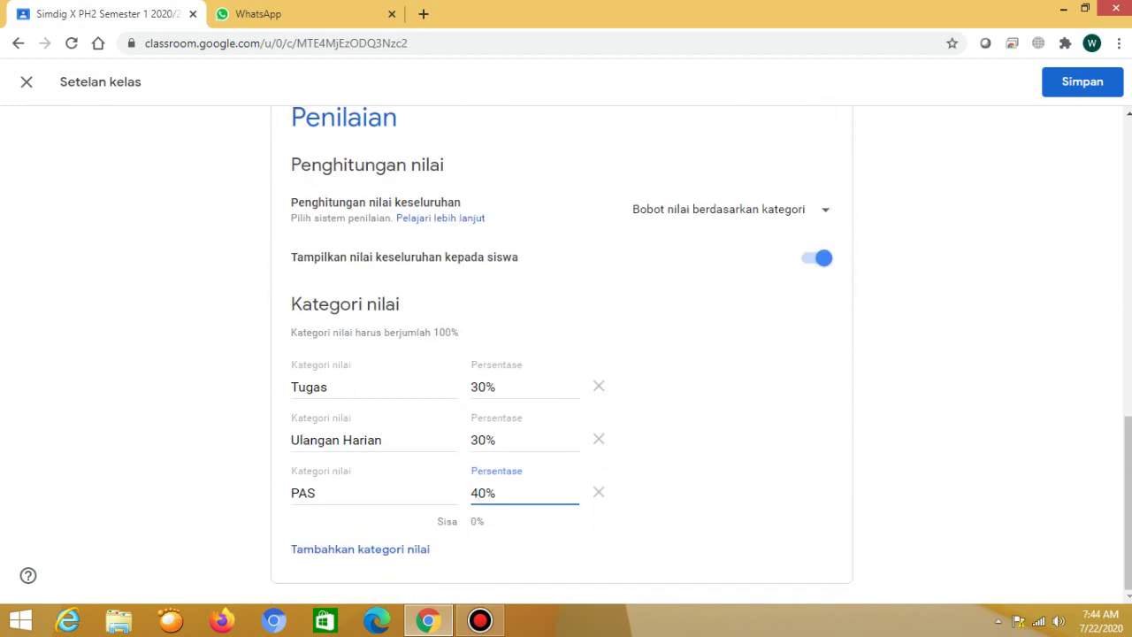
left_click(1082, 82)
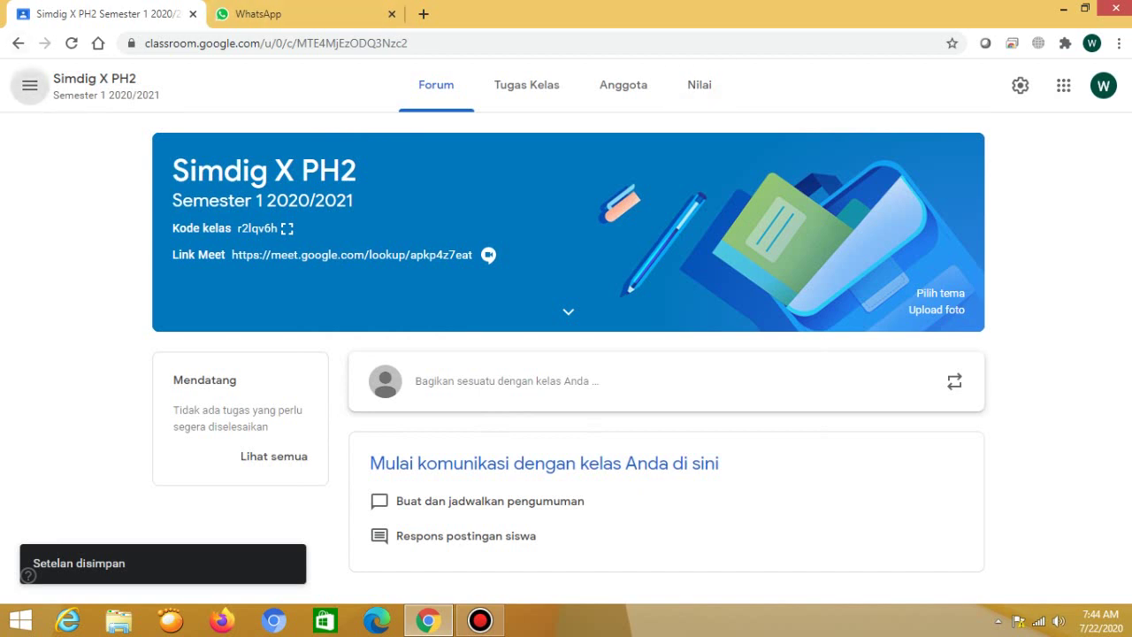
left_click(29, 84)
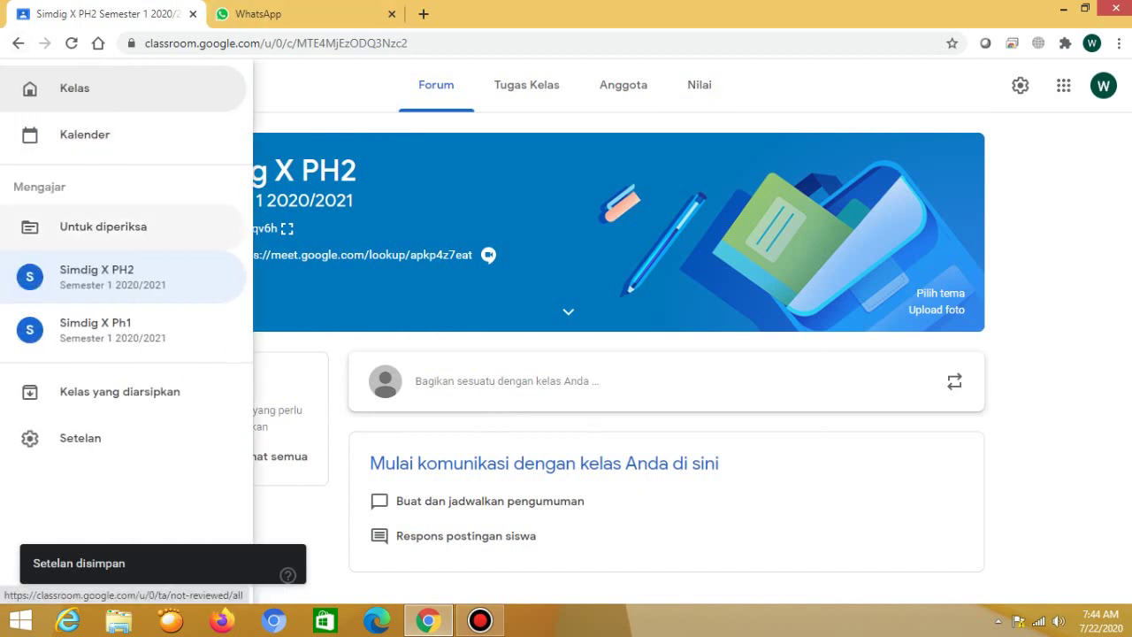
left_click(74, 87)
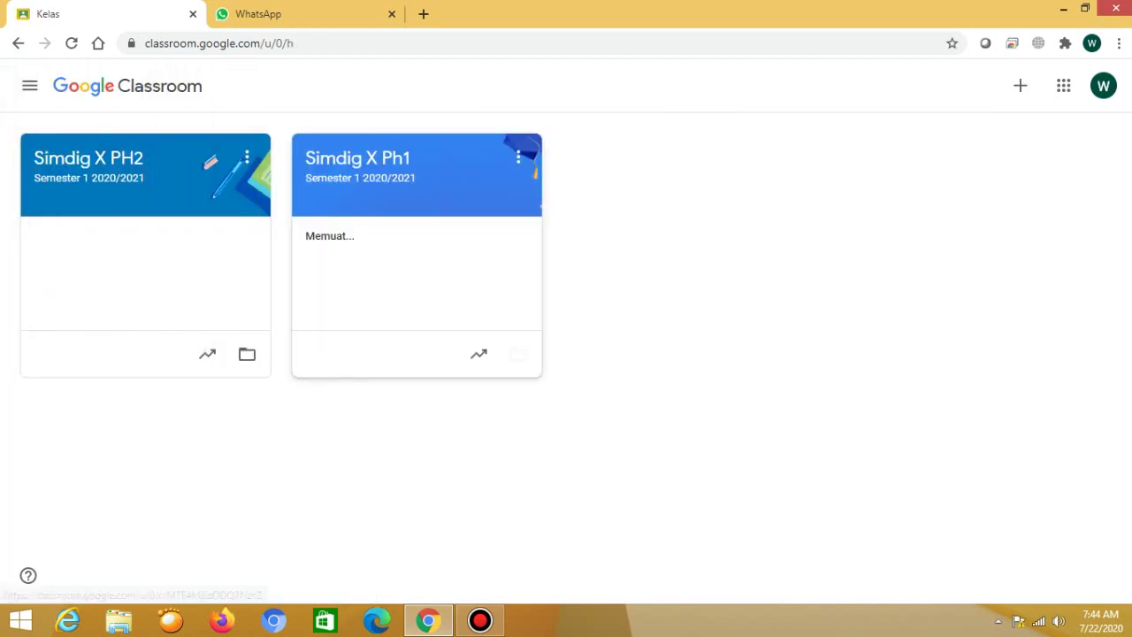